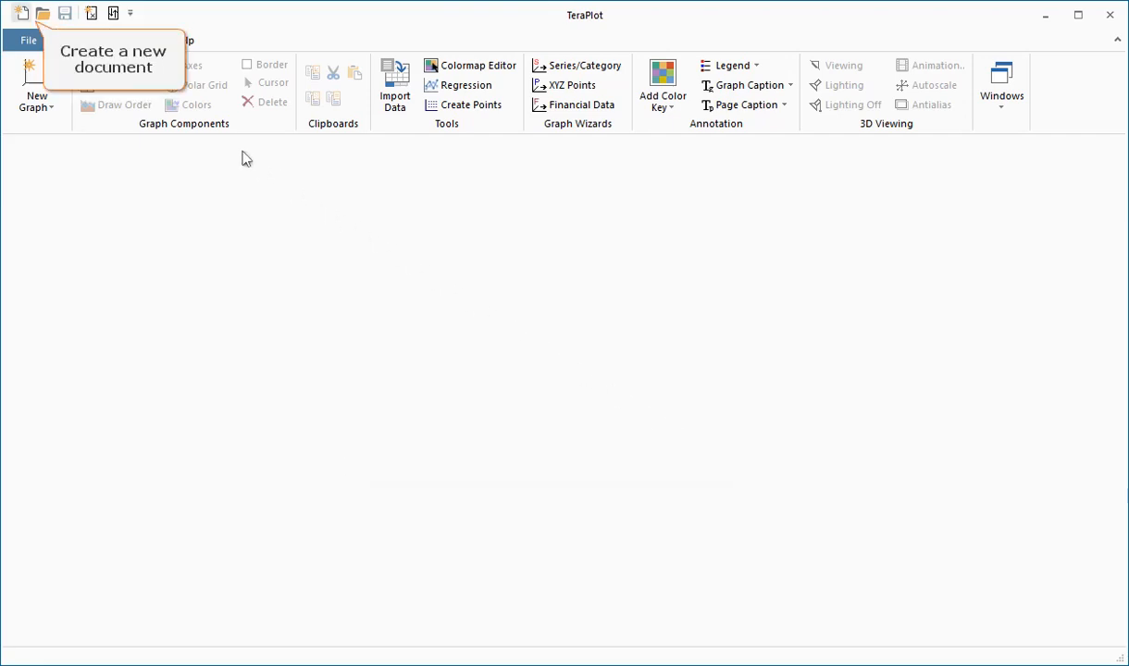
# Create a new document and place a new 3D graph, 80 x 80 mm, near the page's upper-left corner
pyautogui.click(21, 12)
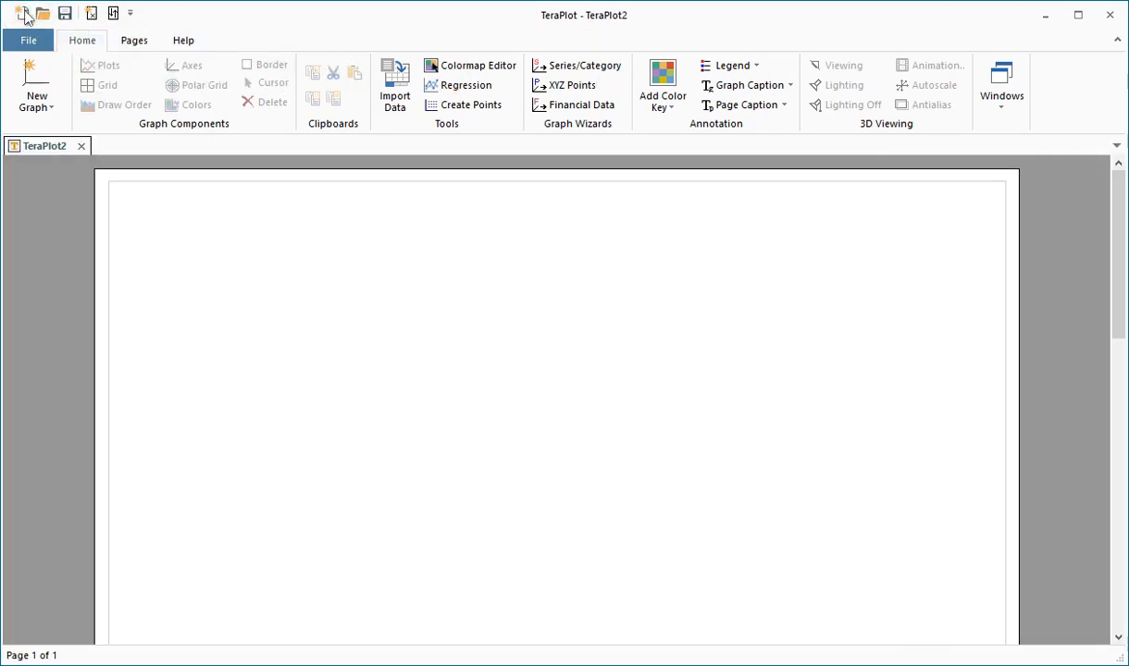
pyautogui.click(51, 108)
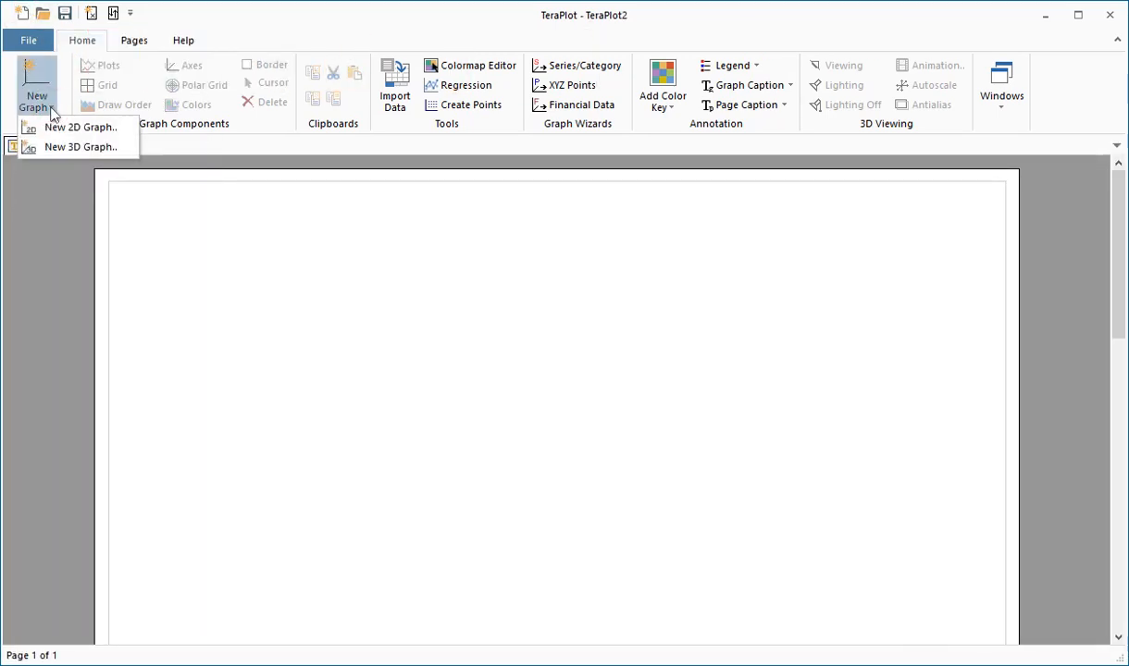
pyautogui.click(71, 149)
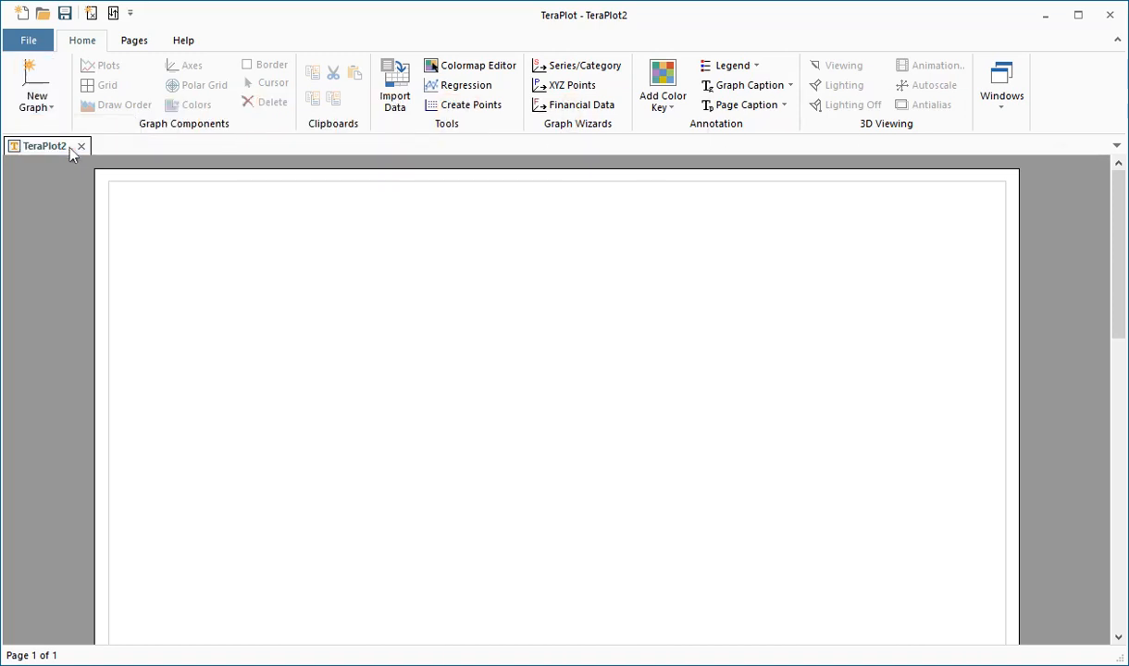
pyautogui.click(131, 201)
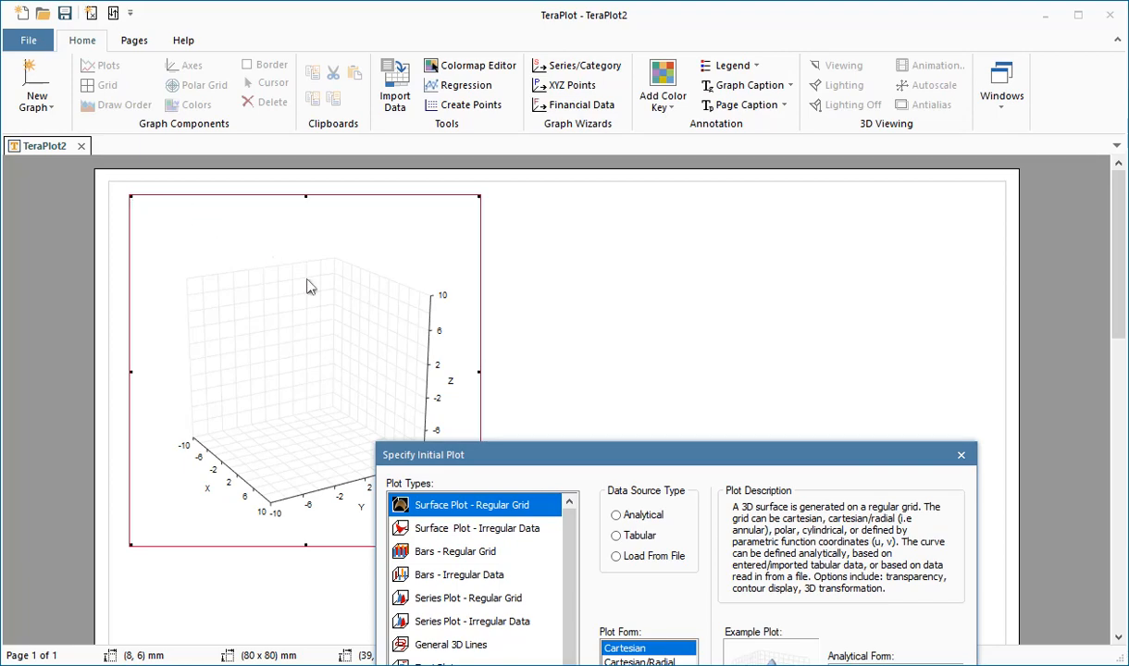
# Define the graph's initial plot as a regular-grid surface plot in Cartesian form with tabular data
pyautogui.moveTo(580, 460); pyautogui.dragTo(701, 209)
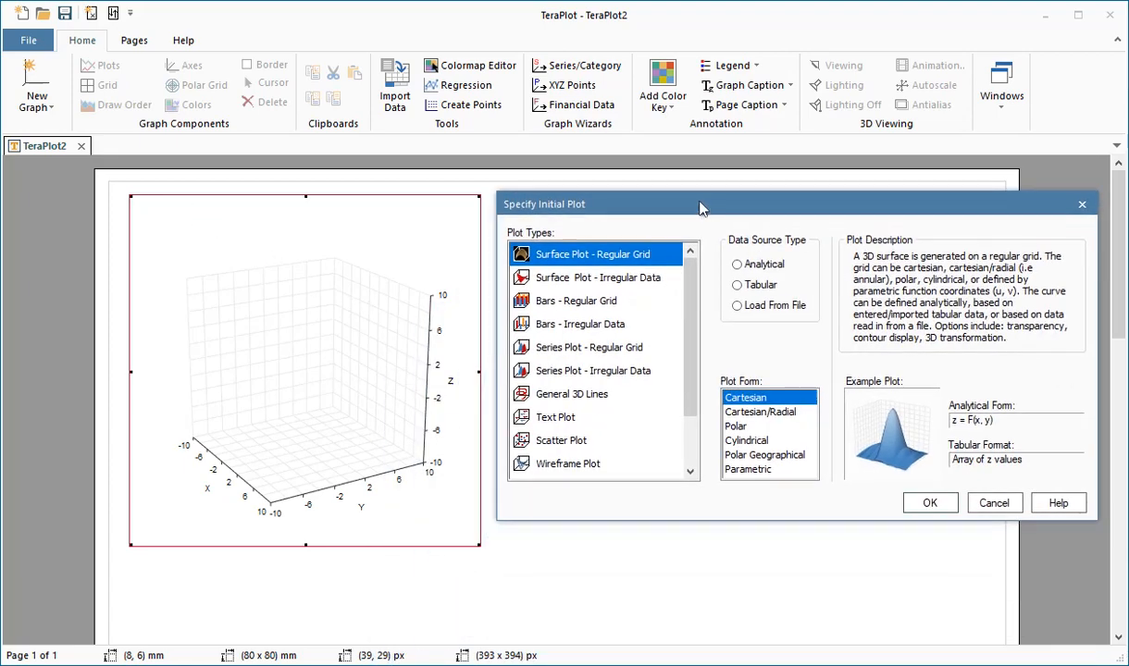
pyautogui.click(737, 285)
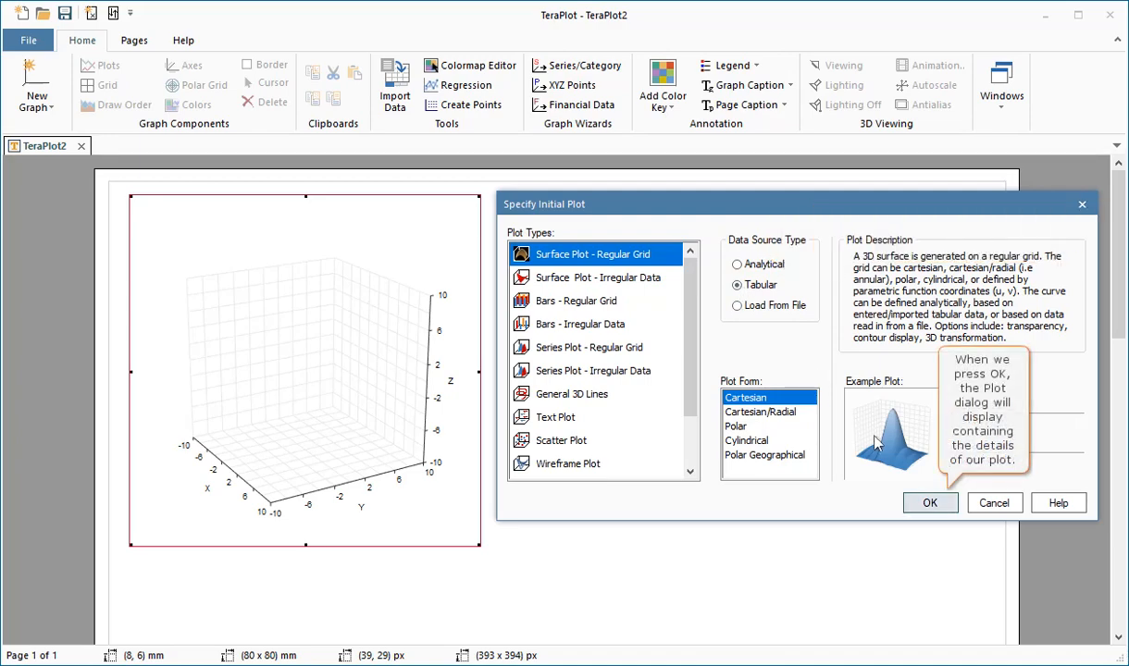
pyautogui.click(931, 504)
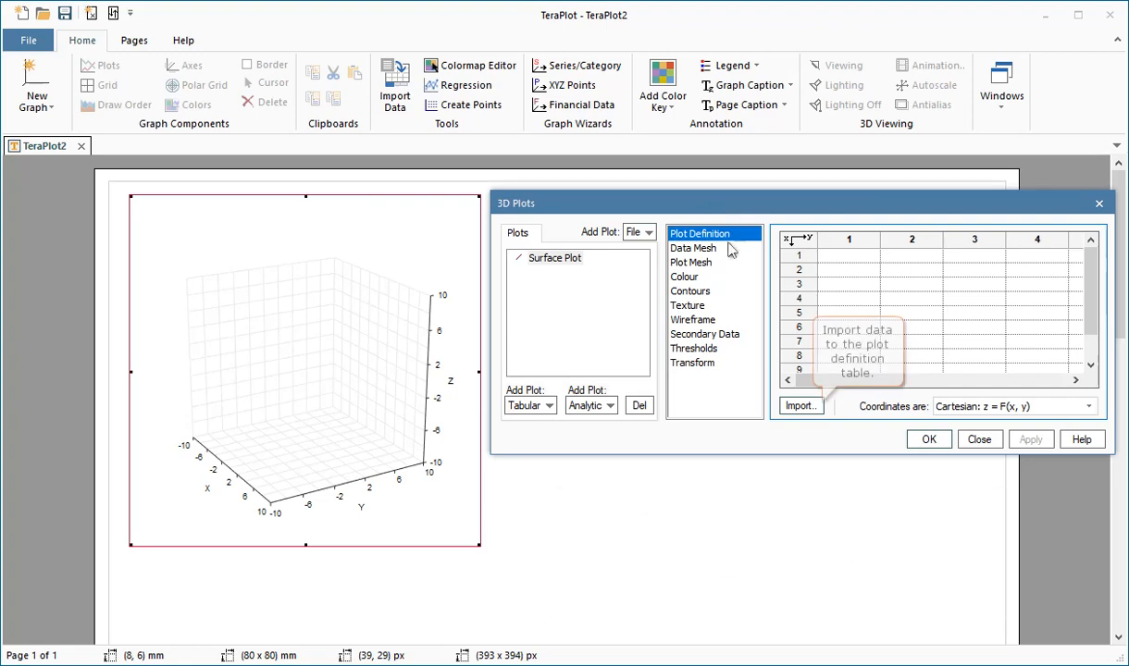
# Import all the elevation data from Sheet 1 into the surface plot's definition table and apply it to the graph
pyautogui.click(802, 407)
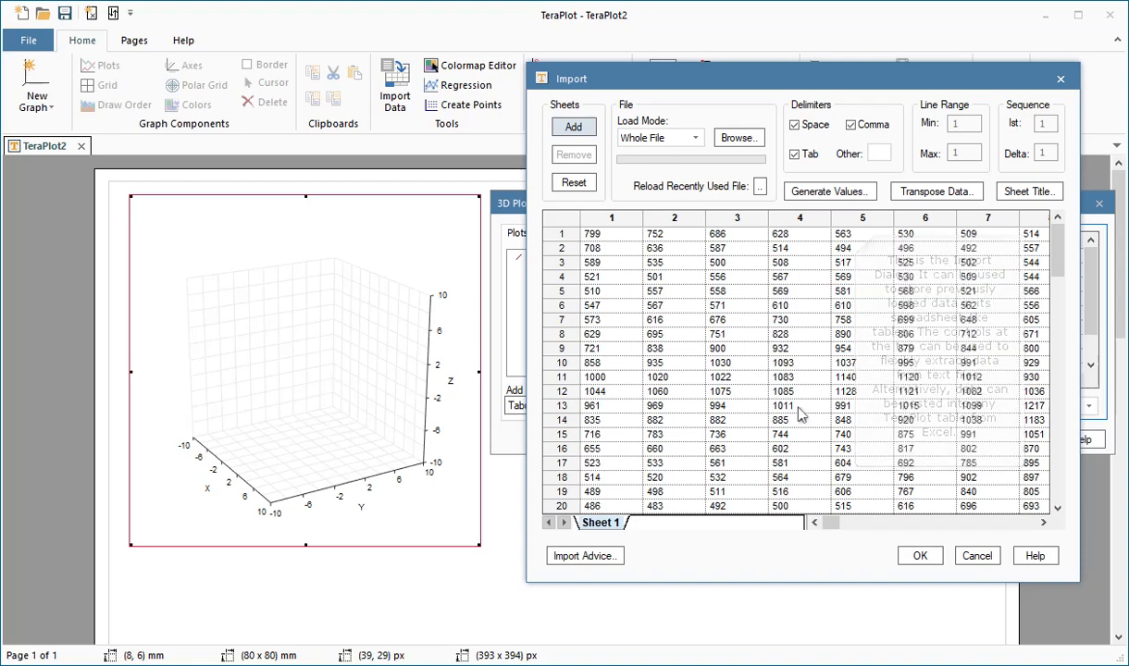
pyautogui.rightClick(801, 417)
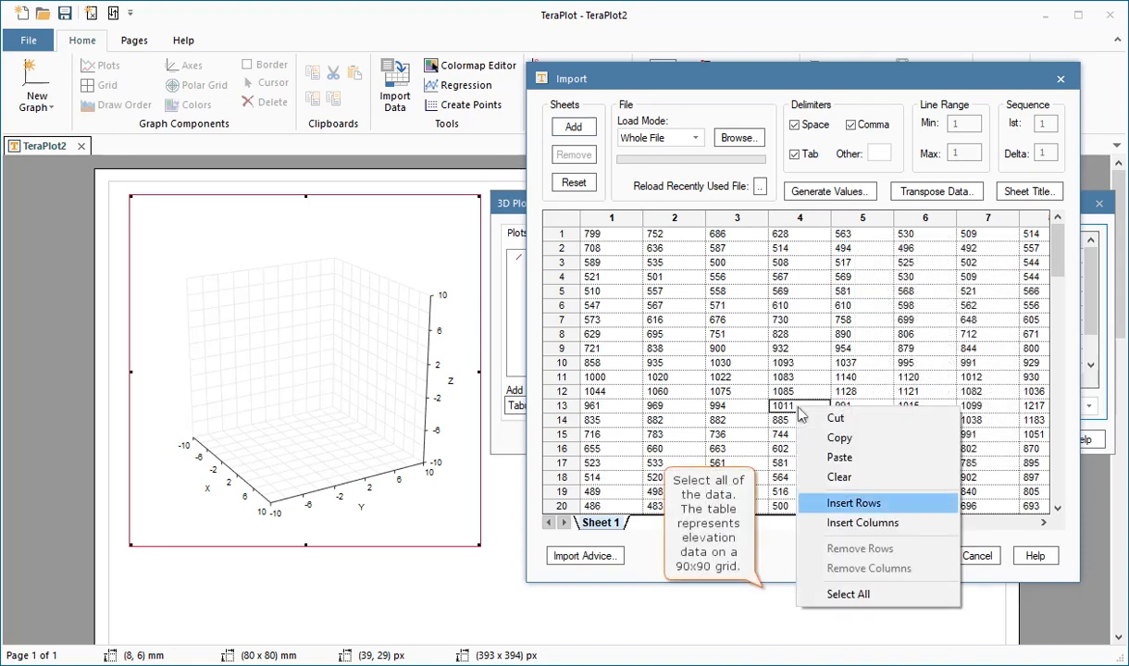
pyautogui.click(848, 595)
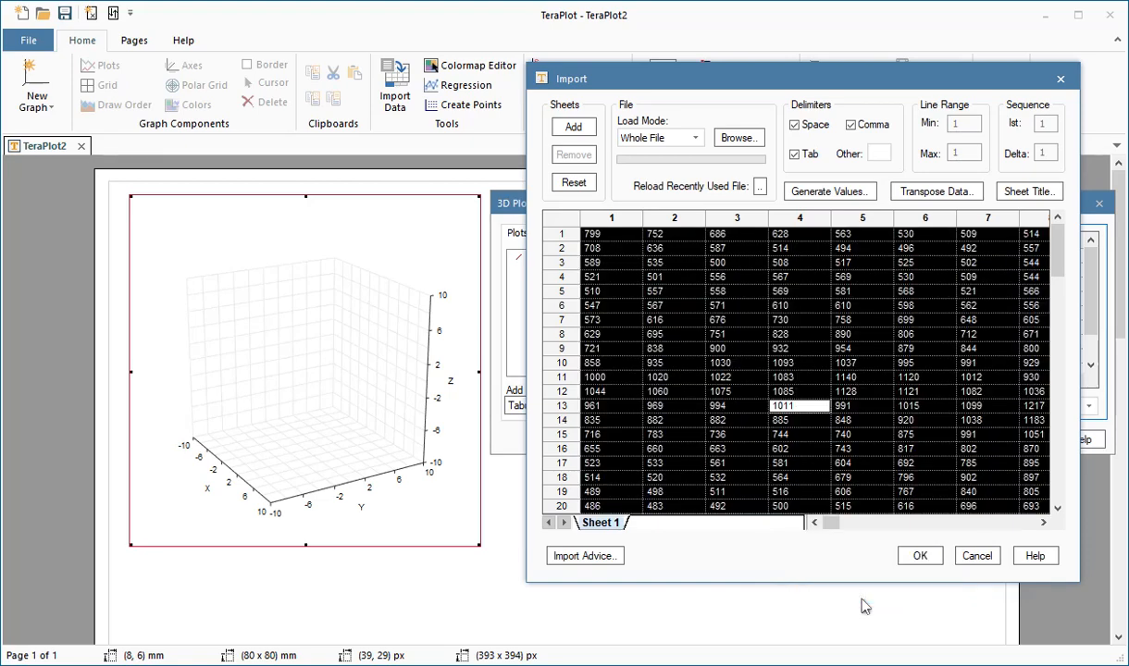
pyautogui.click(919, 556)
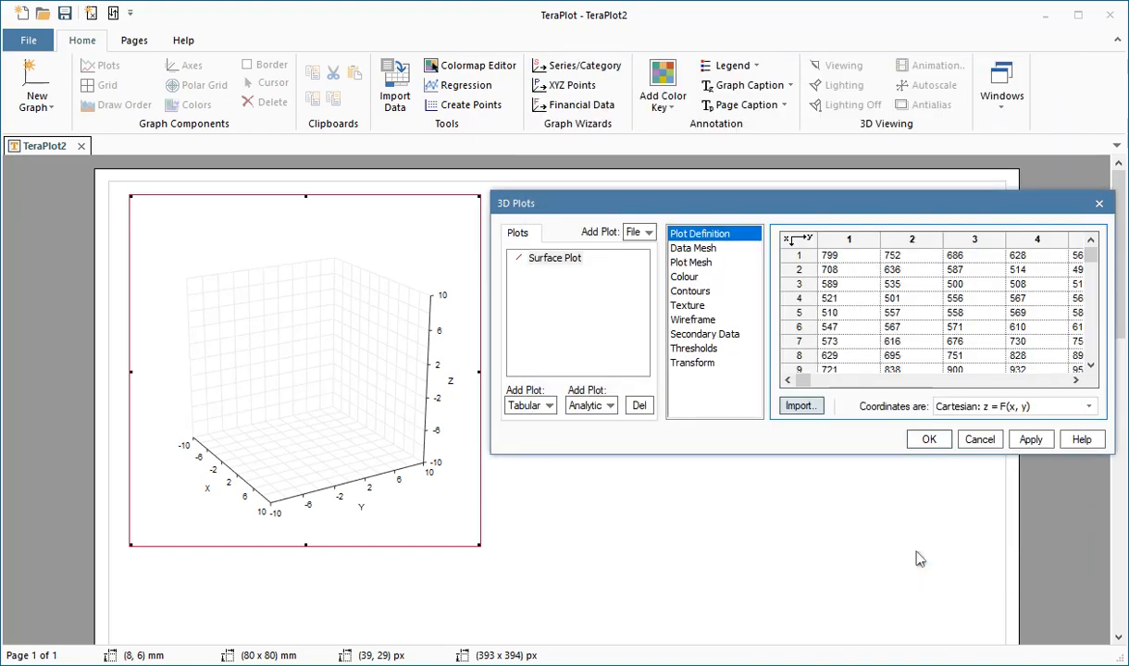
pyautogui.click(1031, 440)
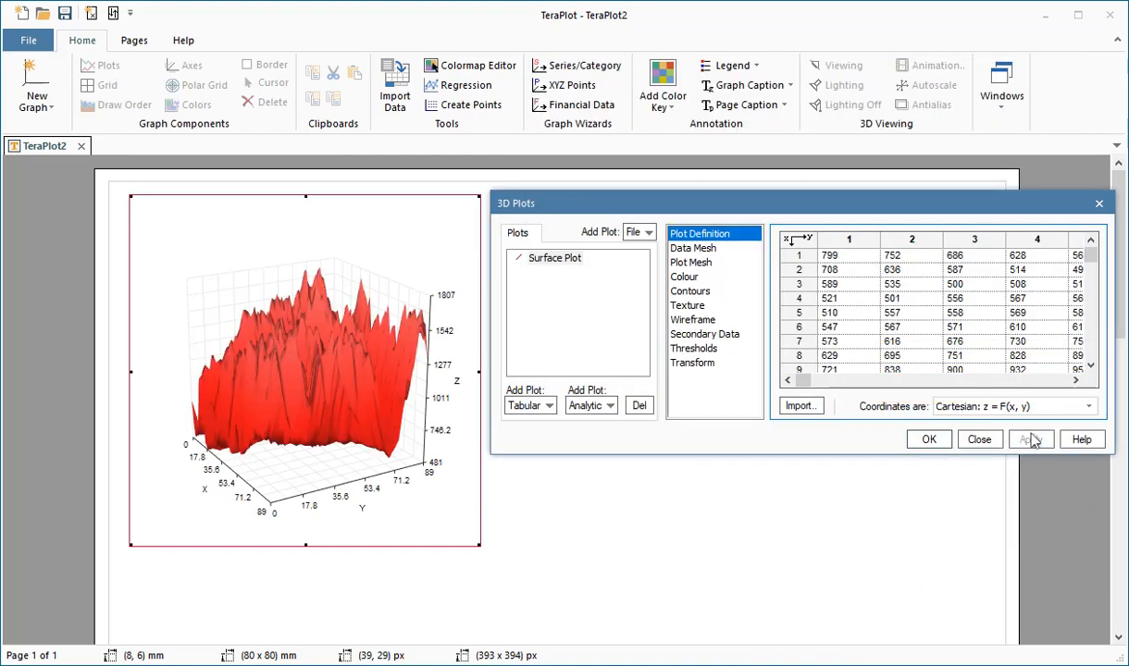
pyautogui.click(986, 442)
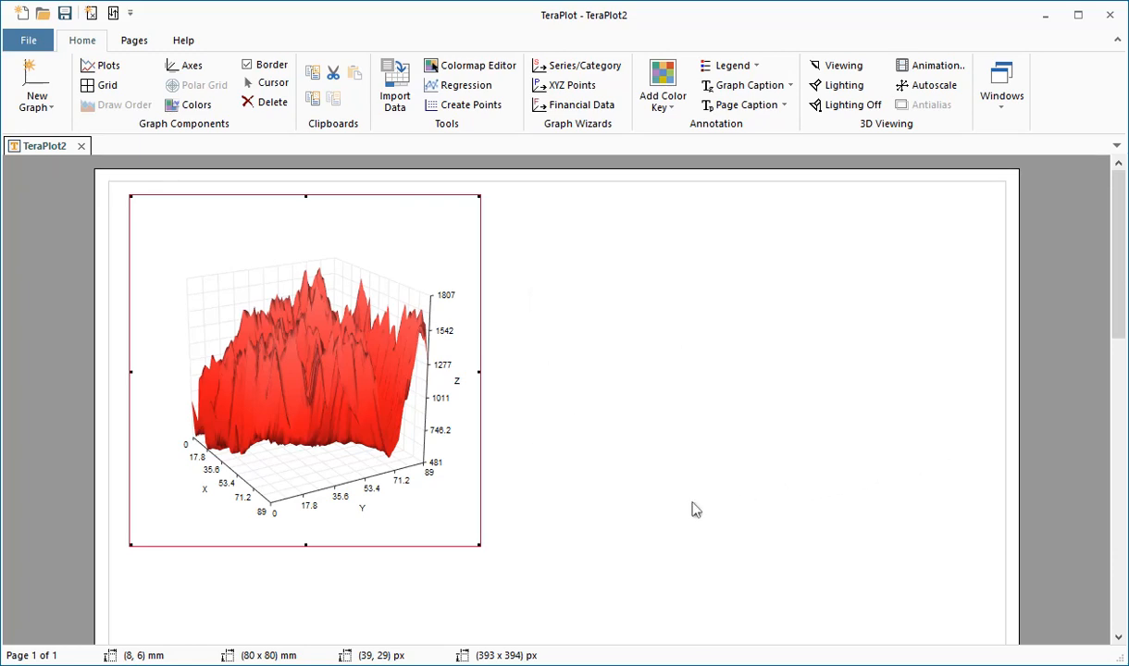
# Enlarge the graph frame to about 135 x 100 mm and reduce the graph's Z scale factor to 0.08
pyautogui.moveTo(479, 545); pyautogui.dragTo(720, 632)
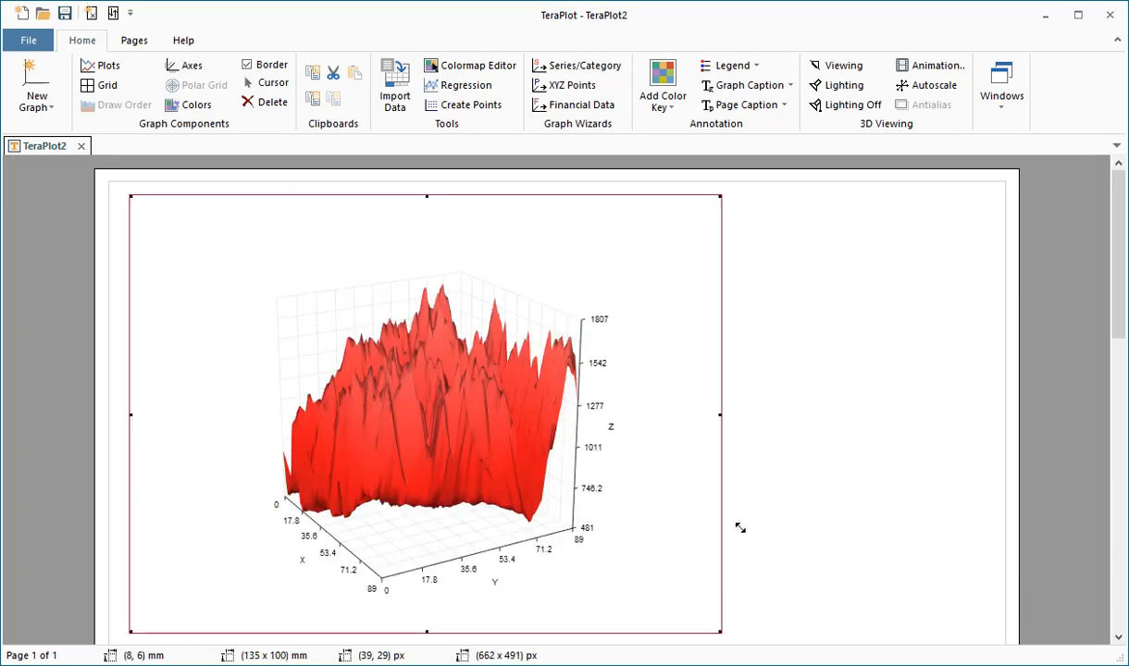
pyautogui.click(836, 67)
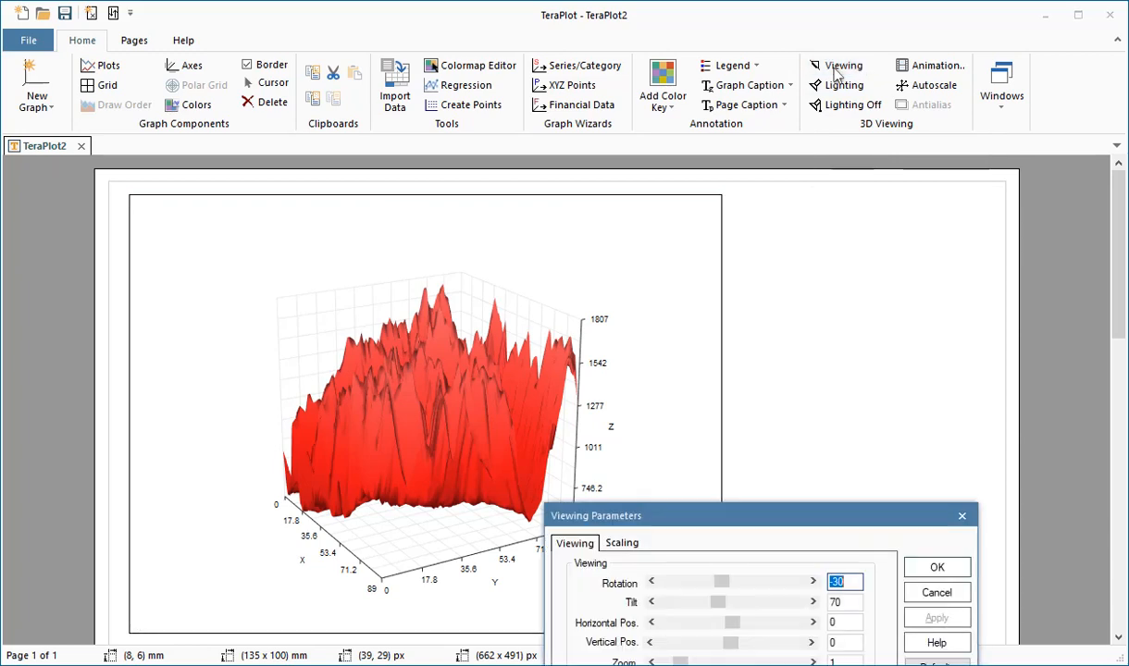
pyautogui.moveTo(685, 507); pyautogui.dragTo(757, 216)
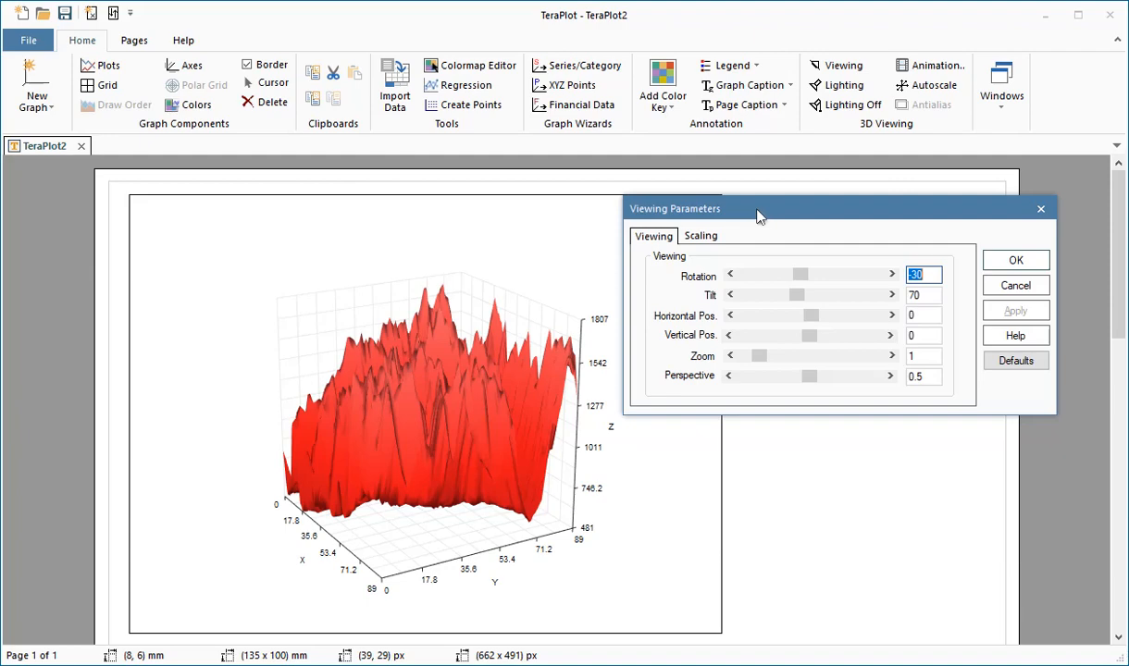
pyautogui.click(701, 236)
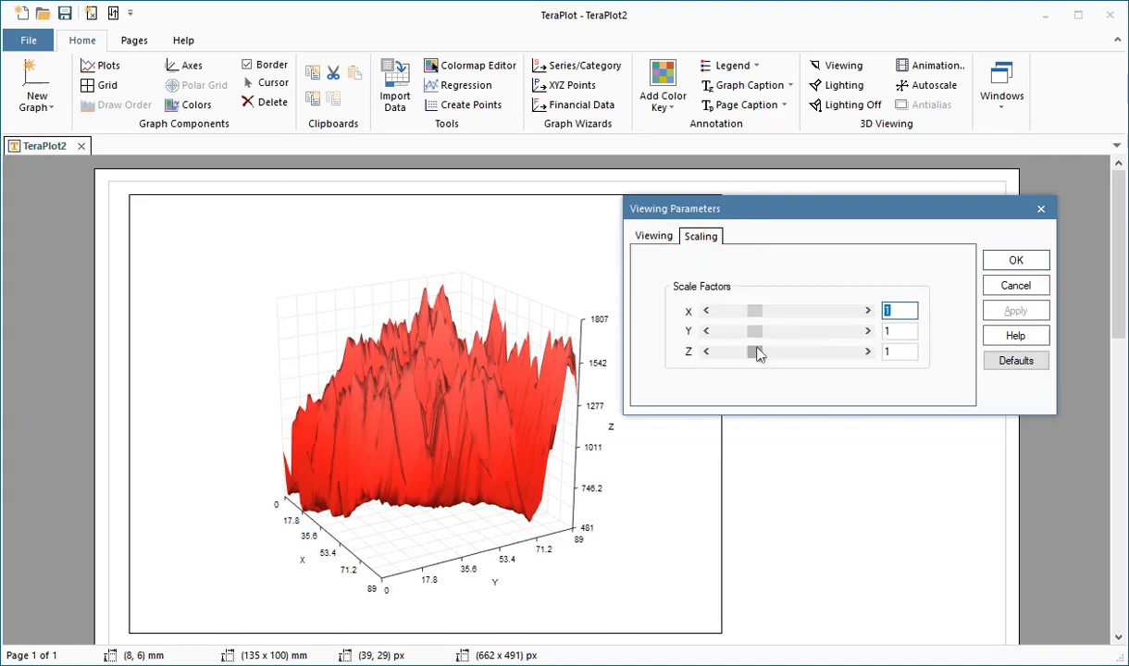
pyautogui.moveTo(759, 357); pyautogui.dragTo(756, 357)
pyautogui.moveTo(747, 352); pyautogui.dragTo(736, 361)
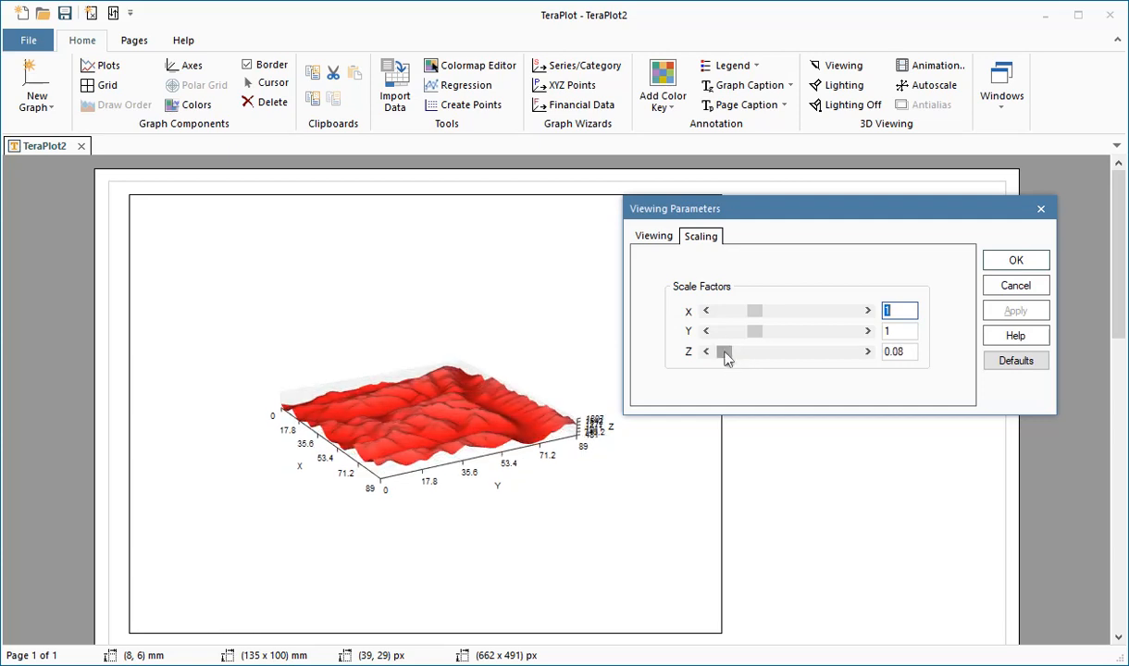
# Set the graph's viewing tilt to 59 and its zoom to 1.4, and accept the viewing parameters
pyautogui.click(655, 237)
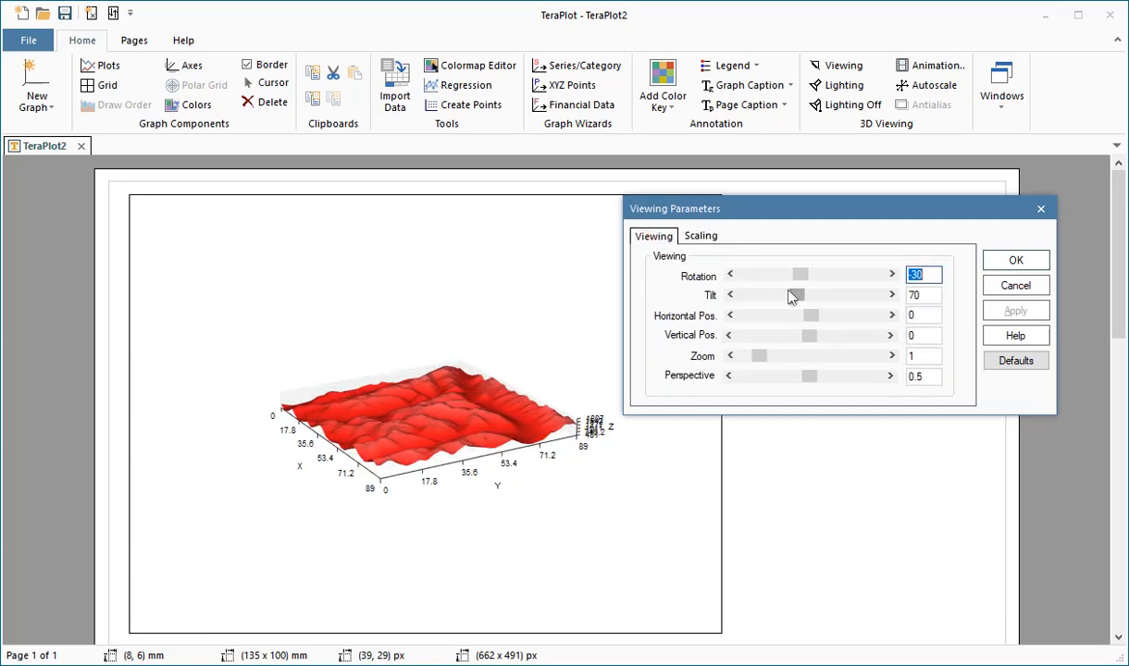
pyautogui.moveTo(796, 293); pyautogui.dragTo(788, 296)
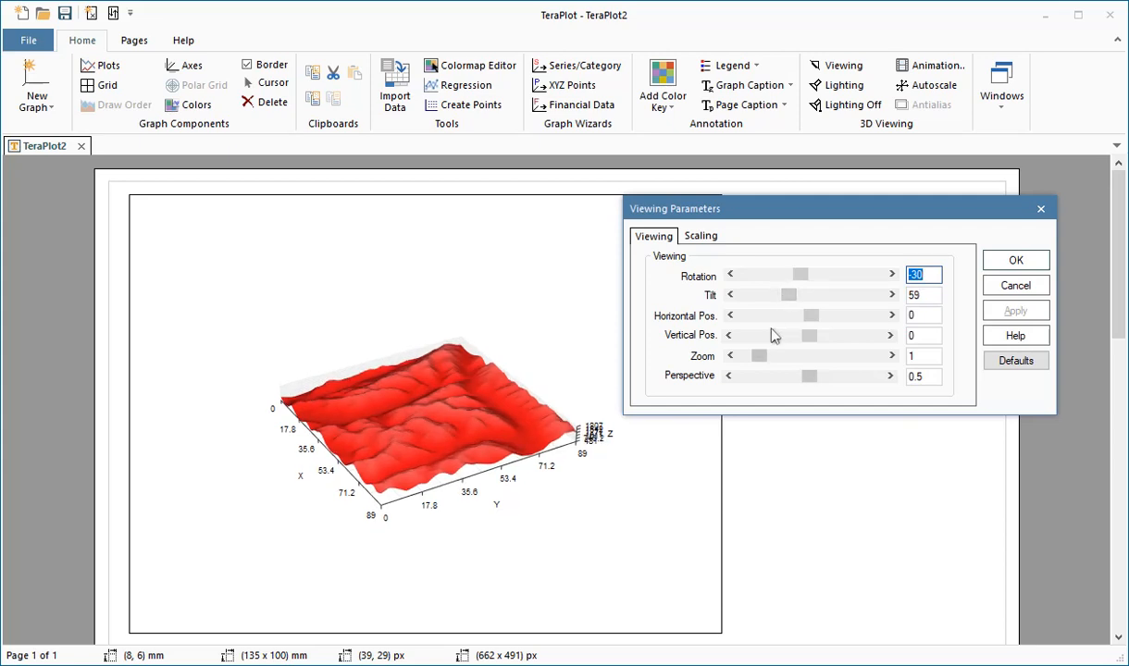
pyautogui.moveTo(757, 356); pyautogui.dragTo(765, 362)
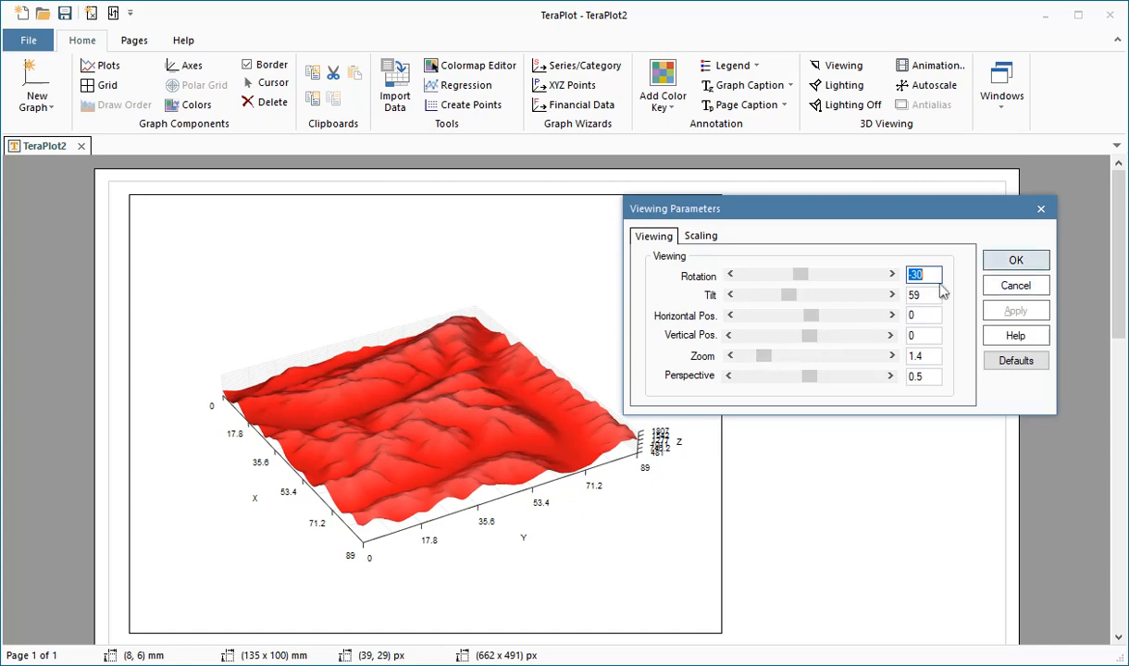
pyautogui.click(1001, 267)
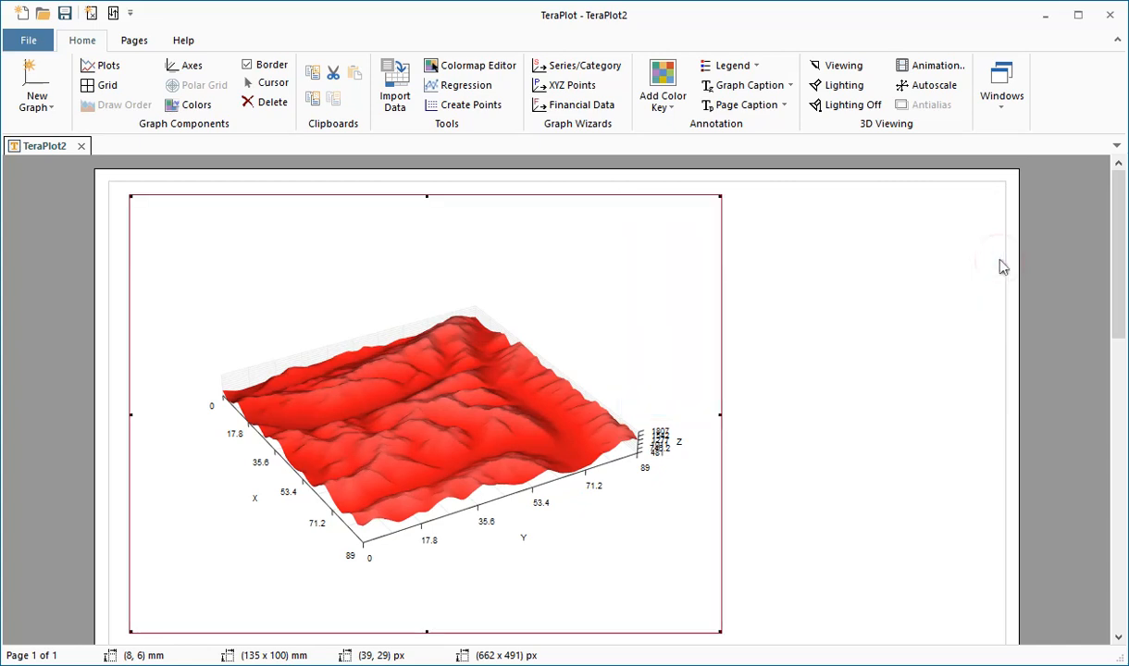
# Set the surface plot's data mesh spacing to 0.224 in both X and Y and apply it
pyautogui.rightClick(542, 340)
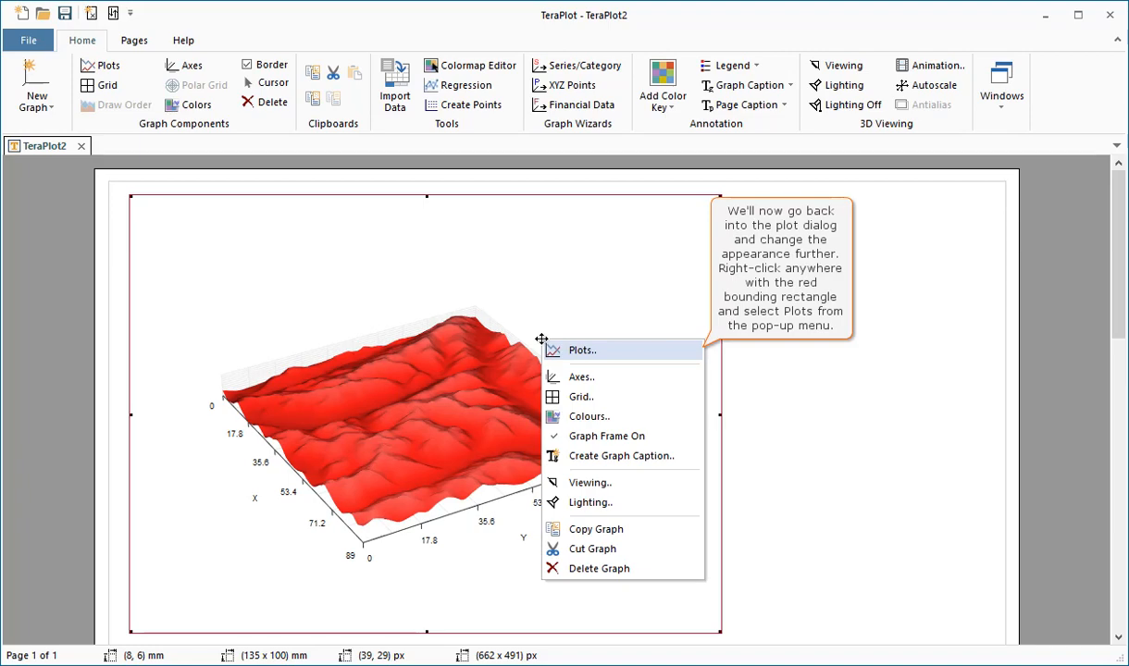
pyautogui.click(542, 345)
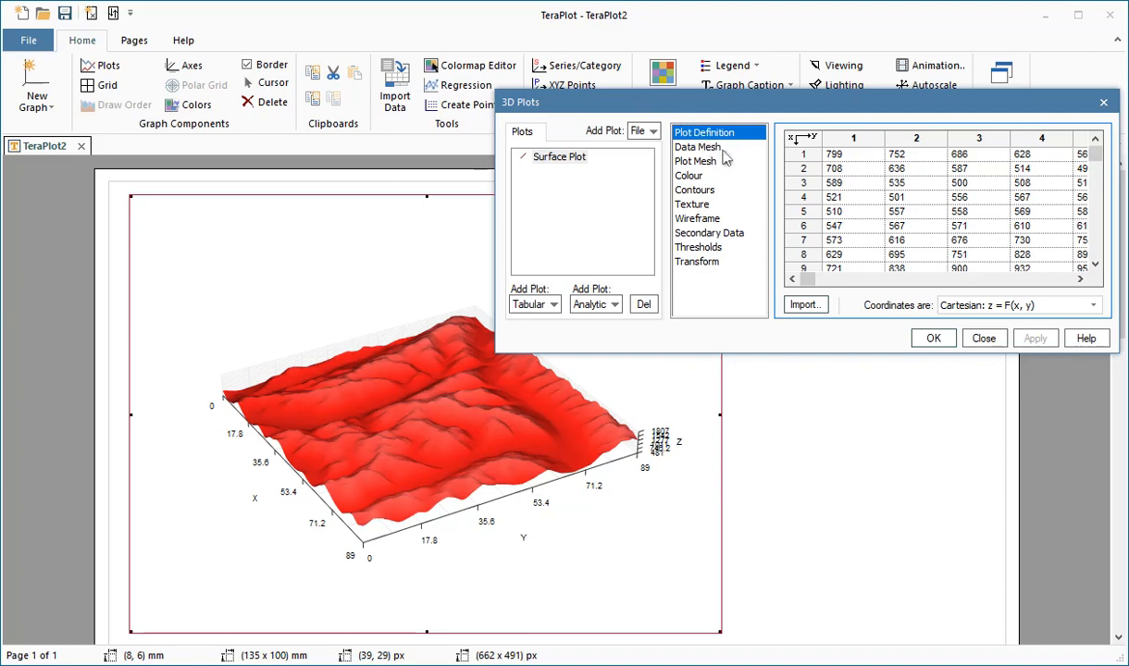
pyautogui.click(692, 148)
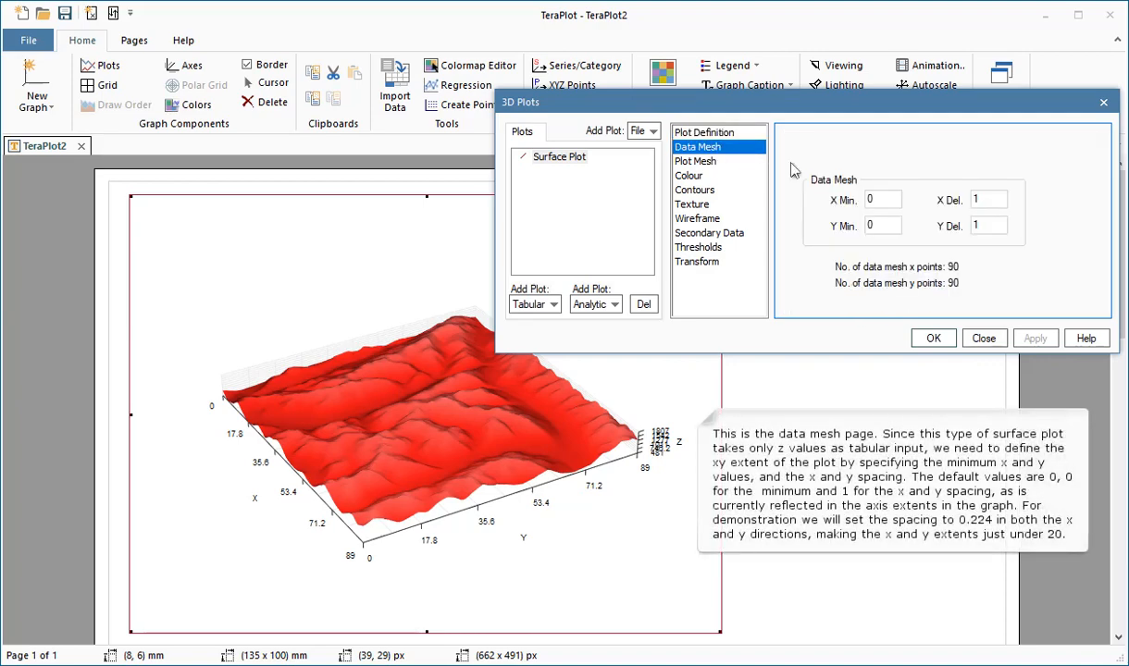
pyautogui.click(975, 199)
pyautogui.press('BackSpace')
pyautogui.write('0')
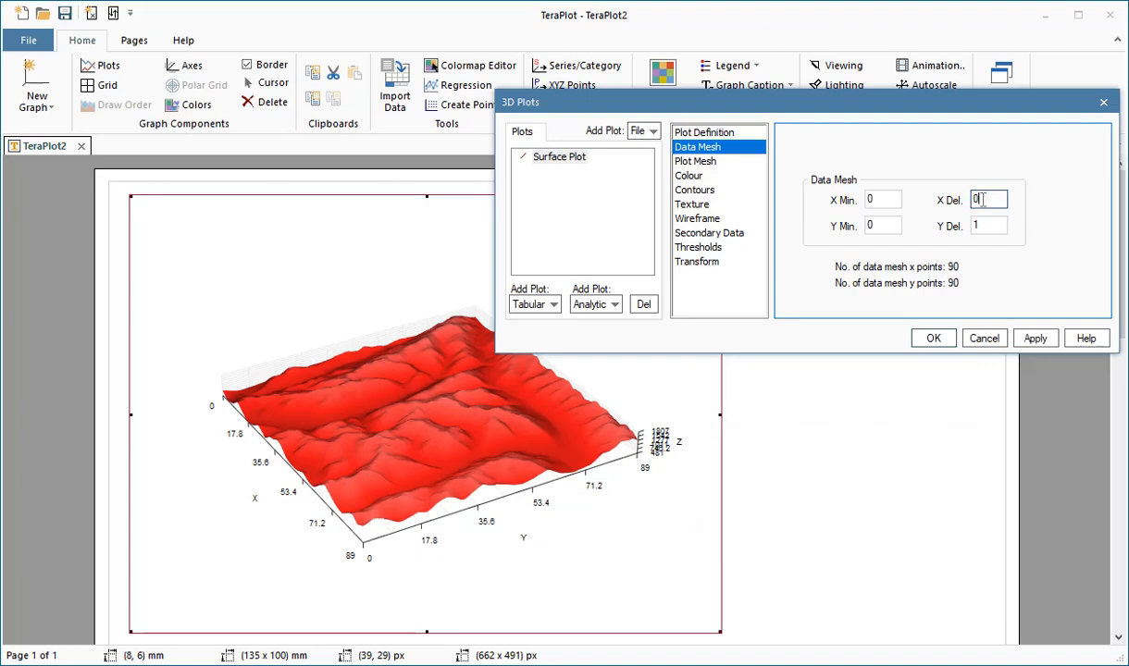
pyautogui.write('.224')
pyautogui.doubleClick(995, 225)
pyautogui.press('BackSpace')
pyautogui.write('0')
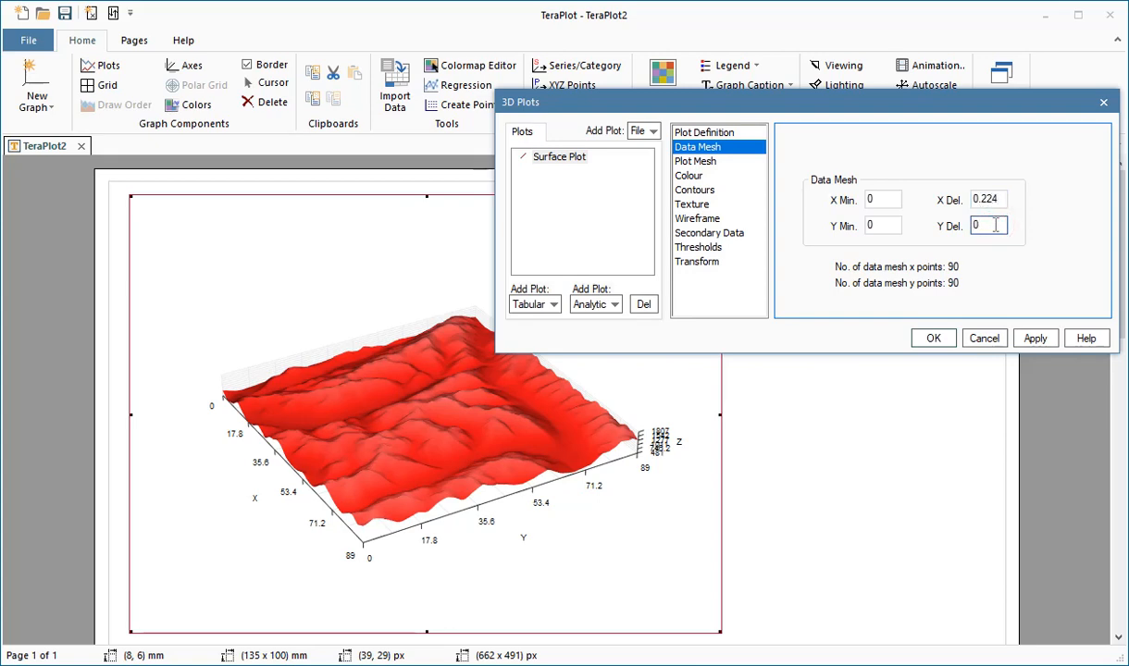
pyautogui.write('.22')
pyautogui.write('5')
pyautogui.press('BackSpace')
pyautogui.write('4')
pyautogui.click(1036, 340)
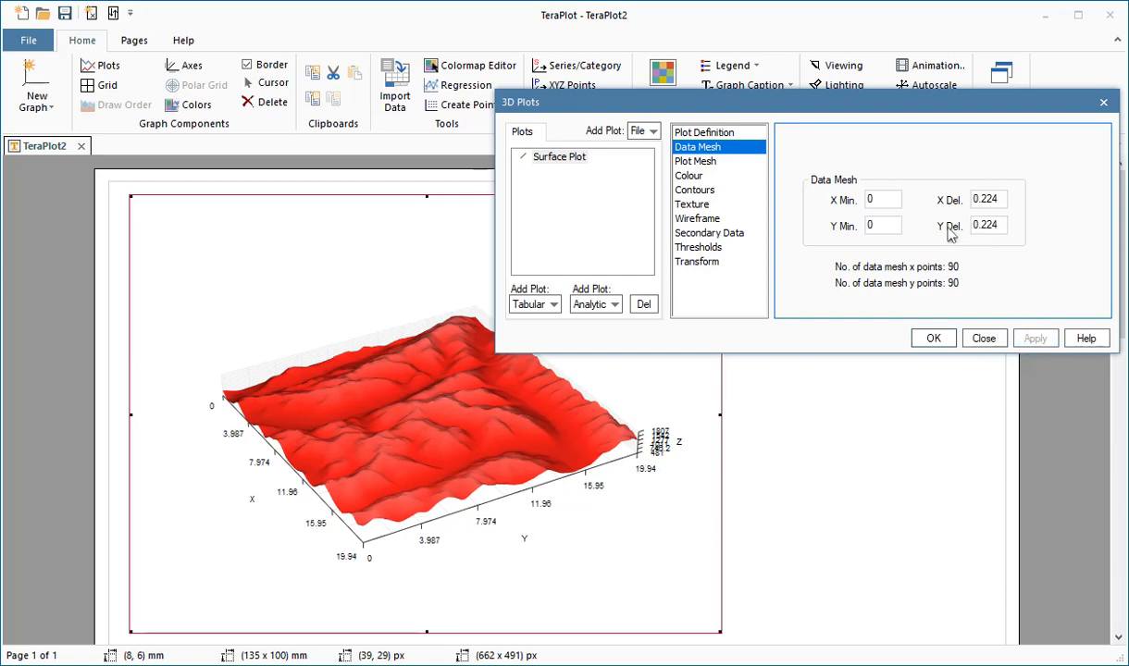
# Change the surface colour mode from a single colour to Colourmap and apply it to the plot
pyautogui.click(692, 163)
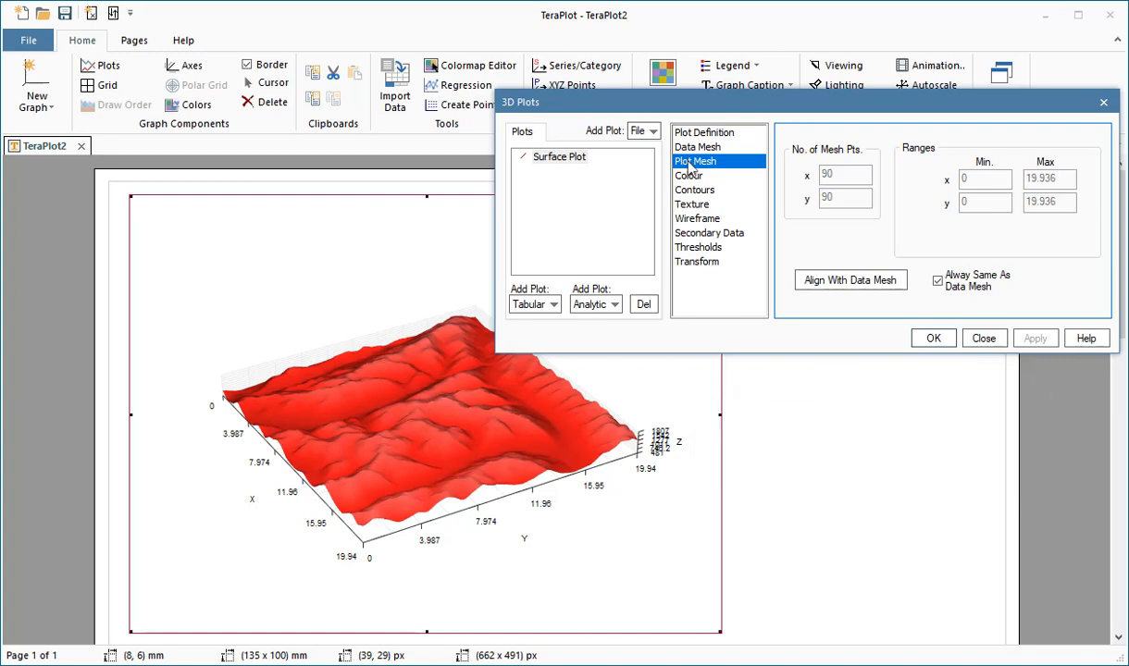
pyautogui.click(690, 174)
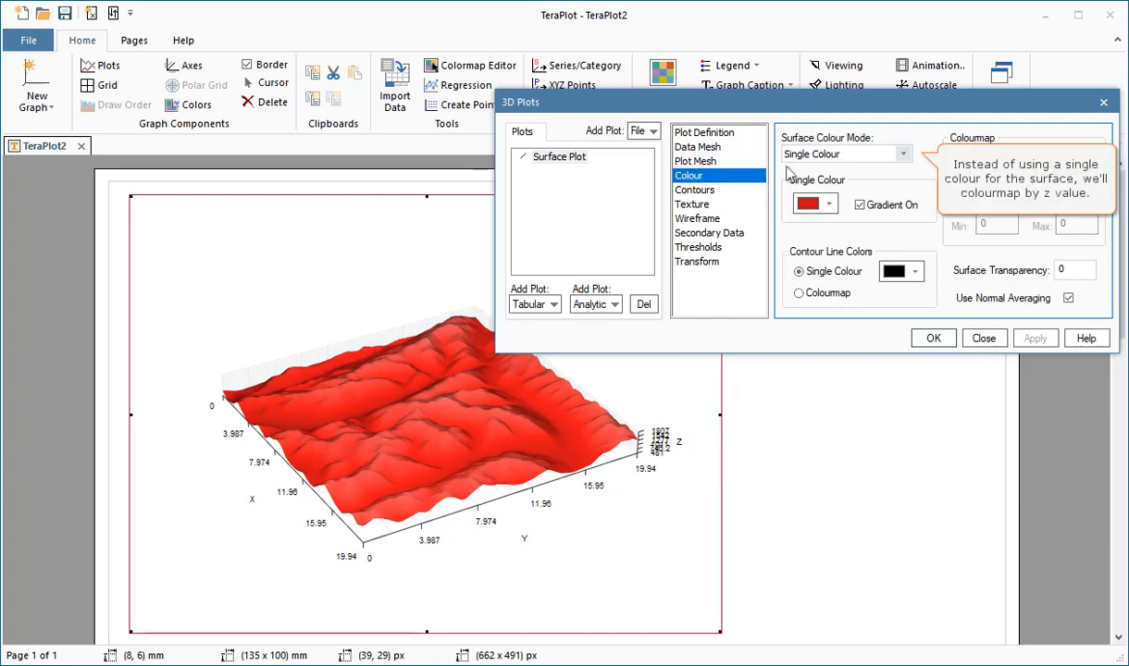
pyautogui.click(904, 155)
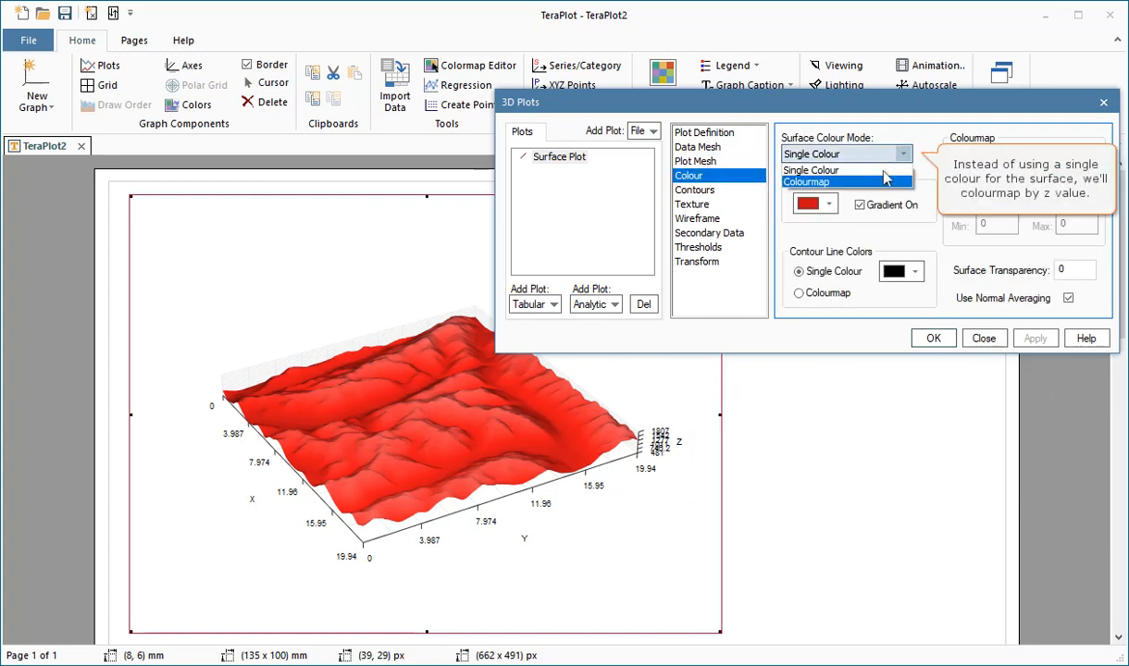
pyautogui.click(879, 181)
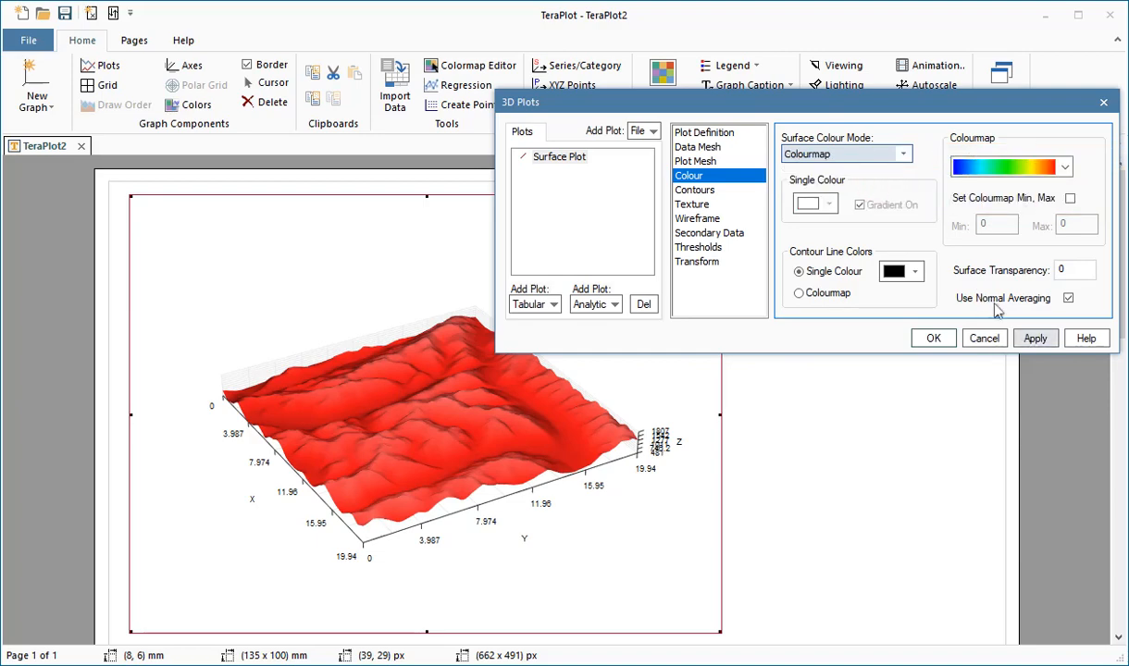
pyautogui.click(1035, 337)
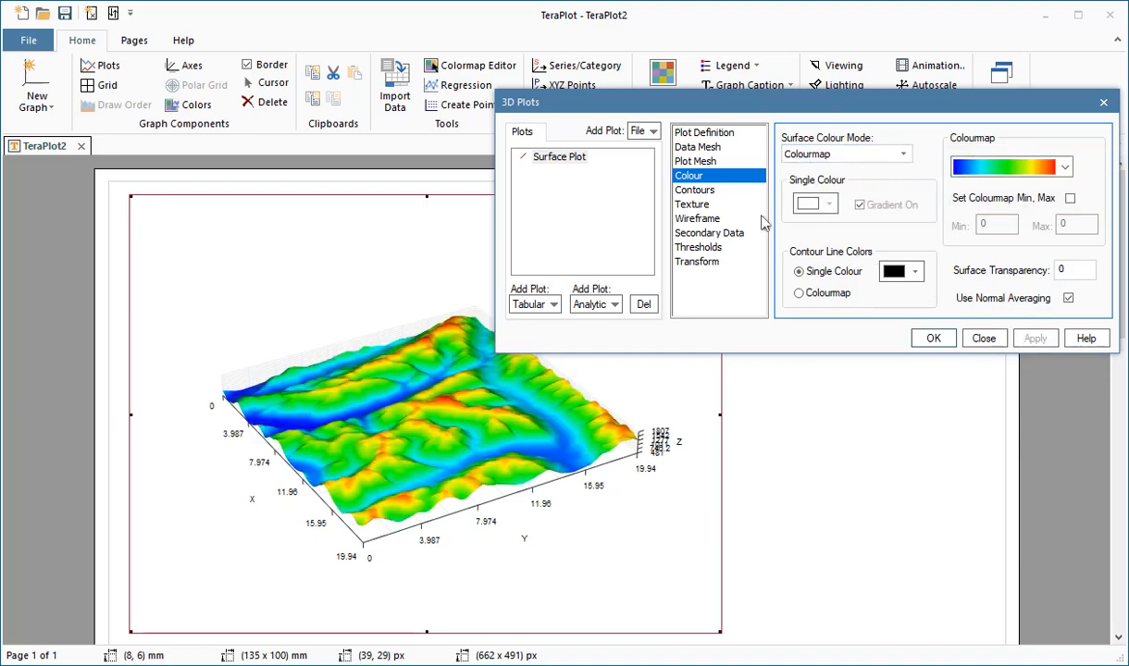
# Set the surface plot's contour drawing mode to Filled Contours Only
pyautogui.click(698, 190)
pyautogui.click(938, 154)
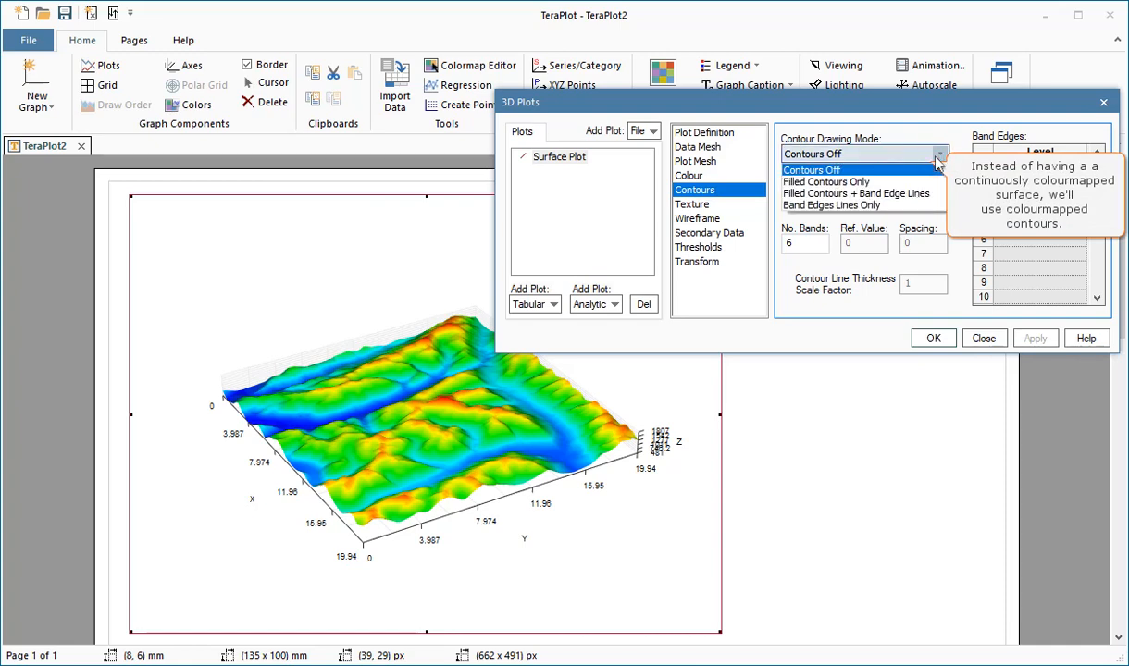
pyautogui.click(881, 181)
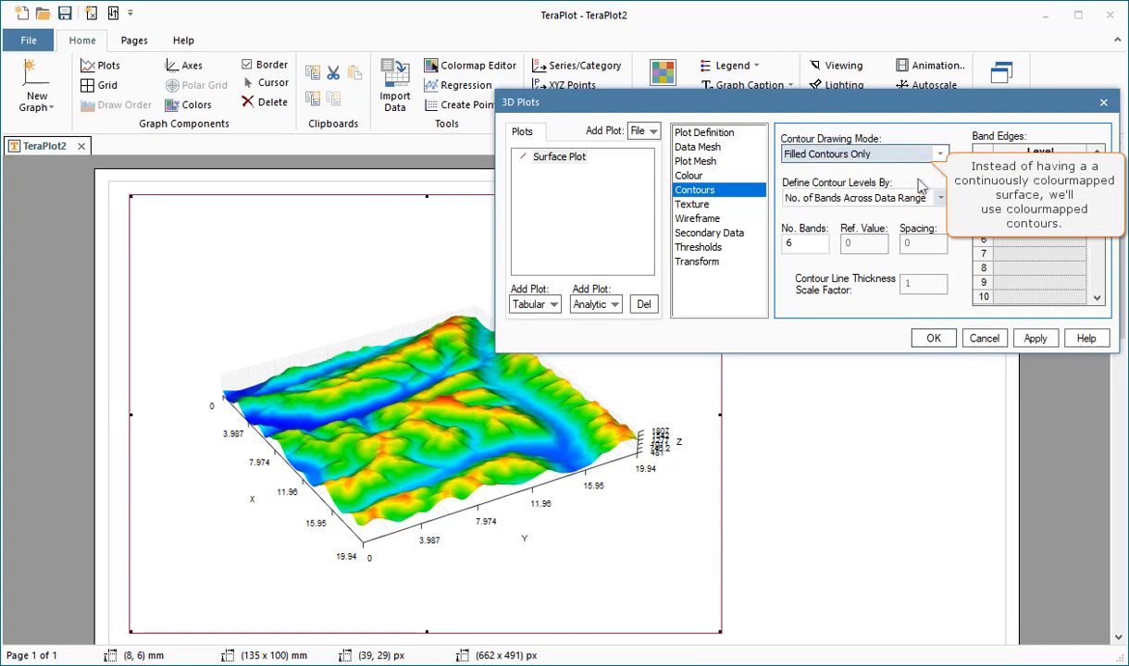
# Define the contour levels by band edge reference value 600 and spacing 150, apply them and close the plot settings
pyautogui.click(921, 196)
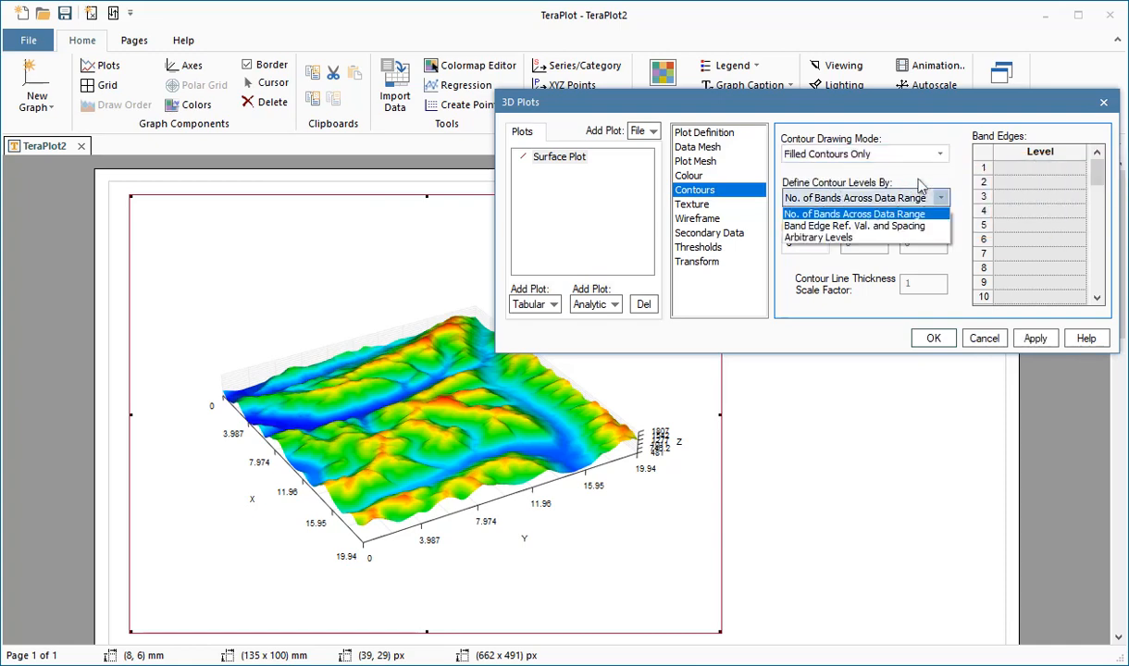
pyautogui.click(889, 224)
pyautogui.click(846, 243)
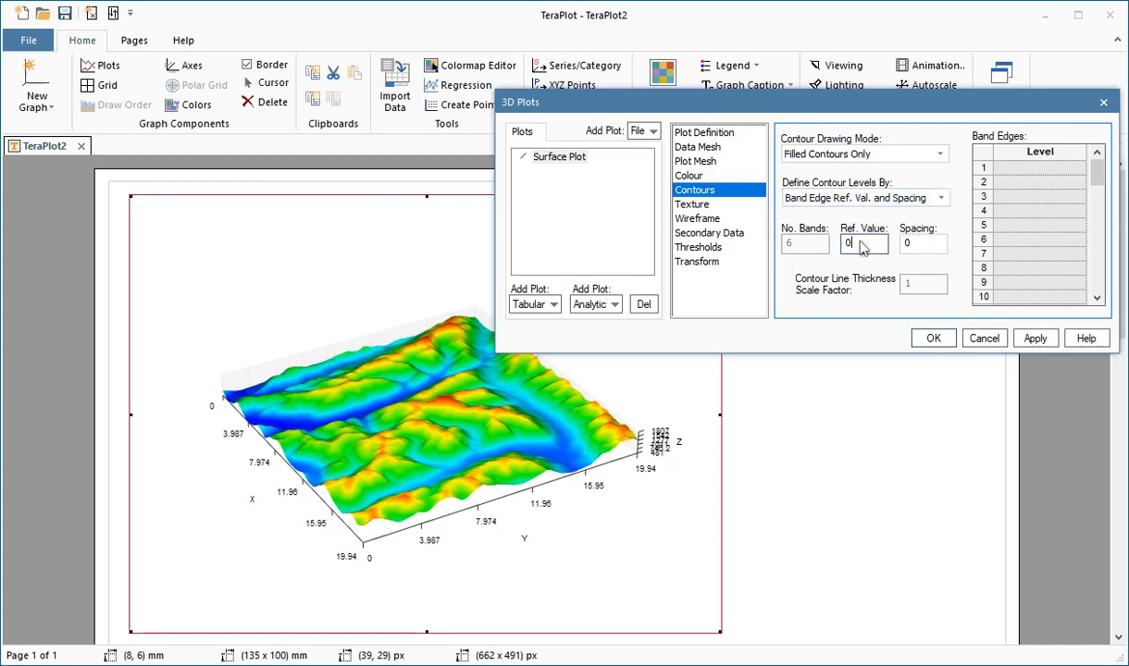
pyautogui.press('BackSpace')
pyautogui.write('600')
pyautogui.click(915, 242)
pyautogui.press('BackSpace')
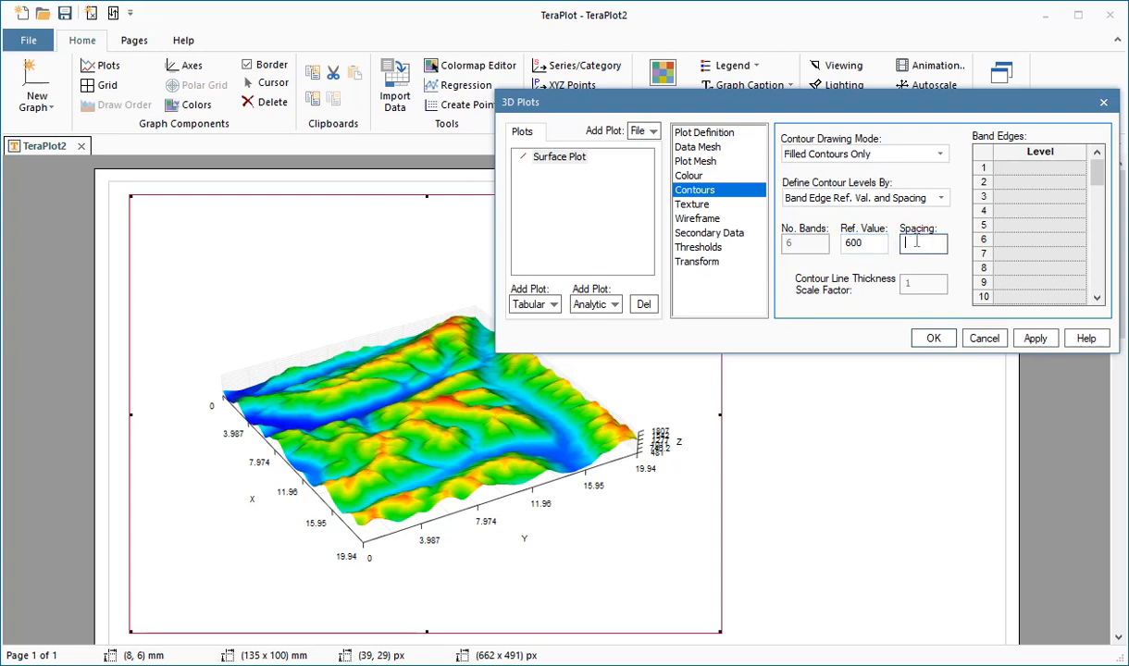
pyautogui.write('150')
pyautogui.click(1035, 340)
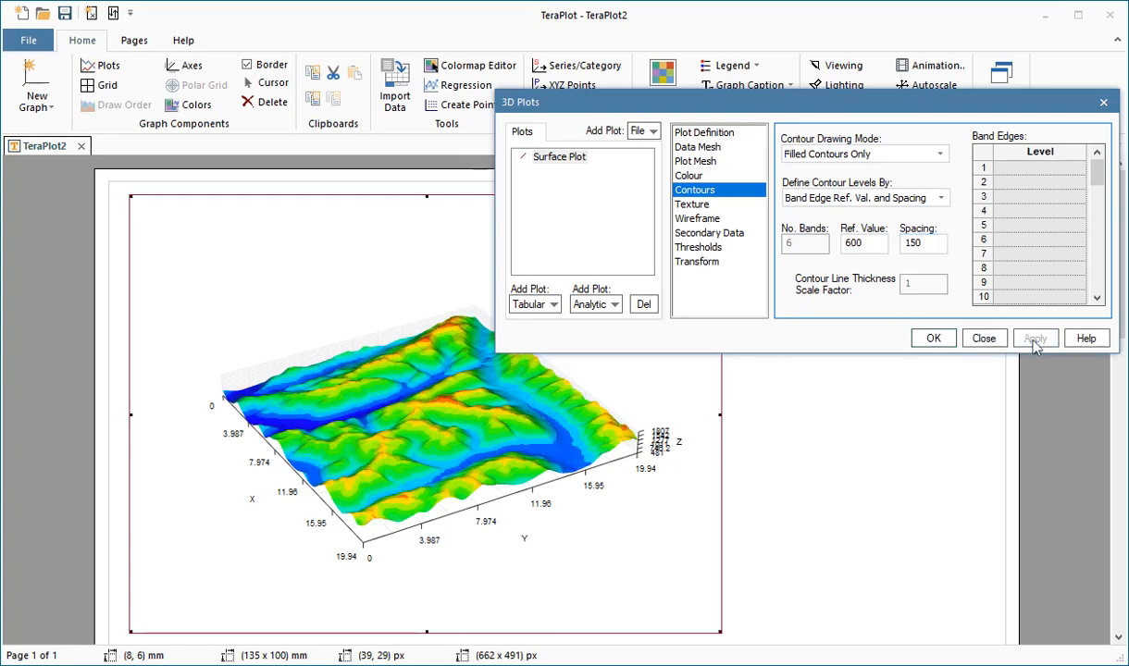
pyautogui.press('Escape')
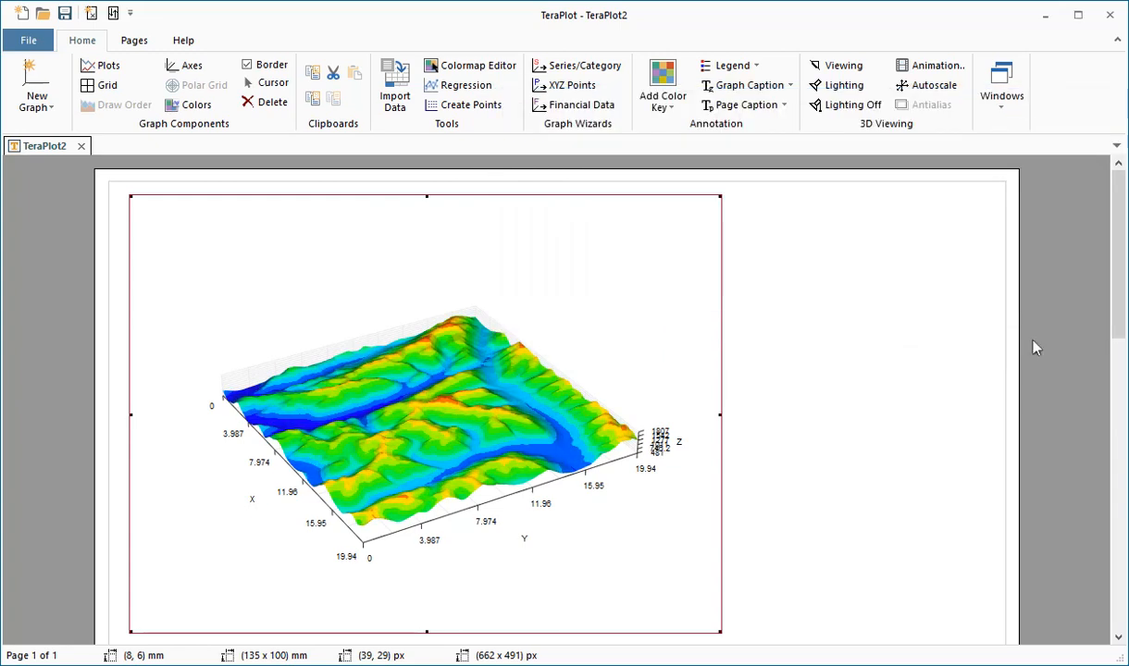
# Set the axis range mode of the graph's X and Y axes to Auto and apply it
pyautogui.rightClick(603, 343)
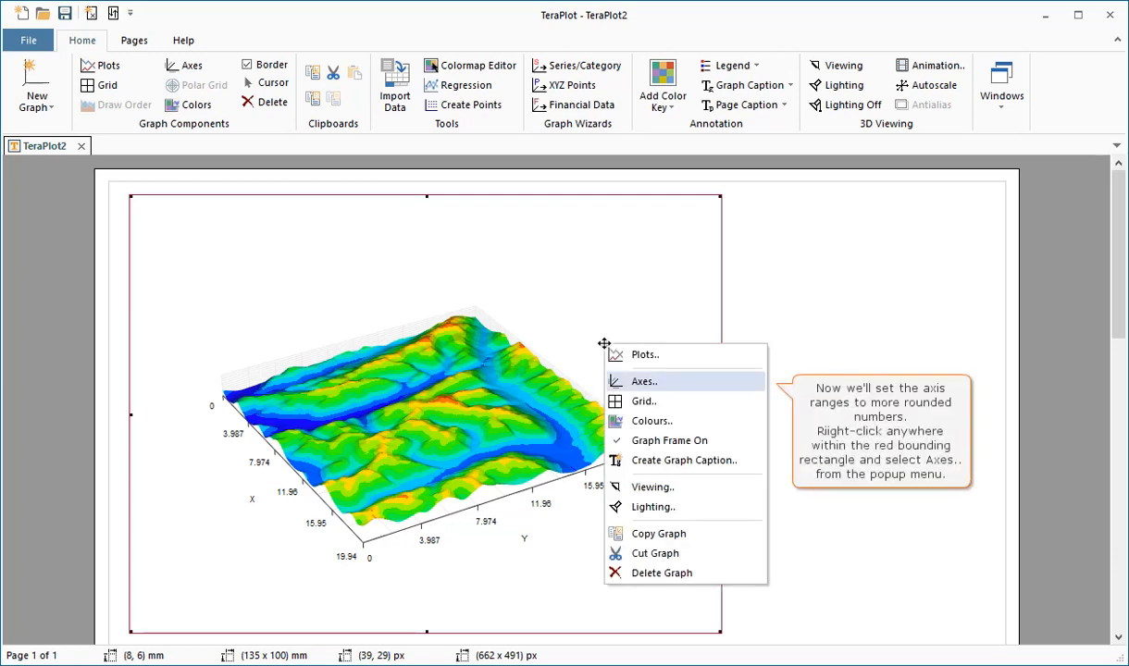
pyautogui.click(645, 380)
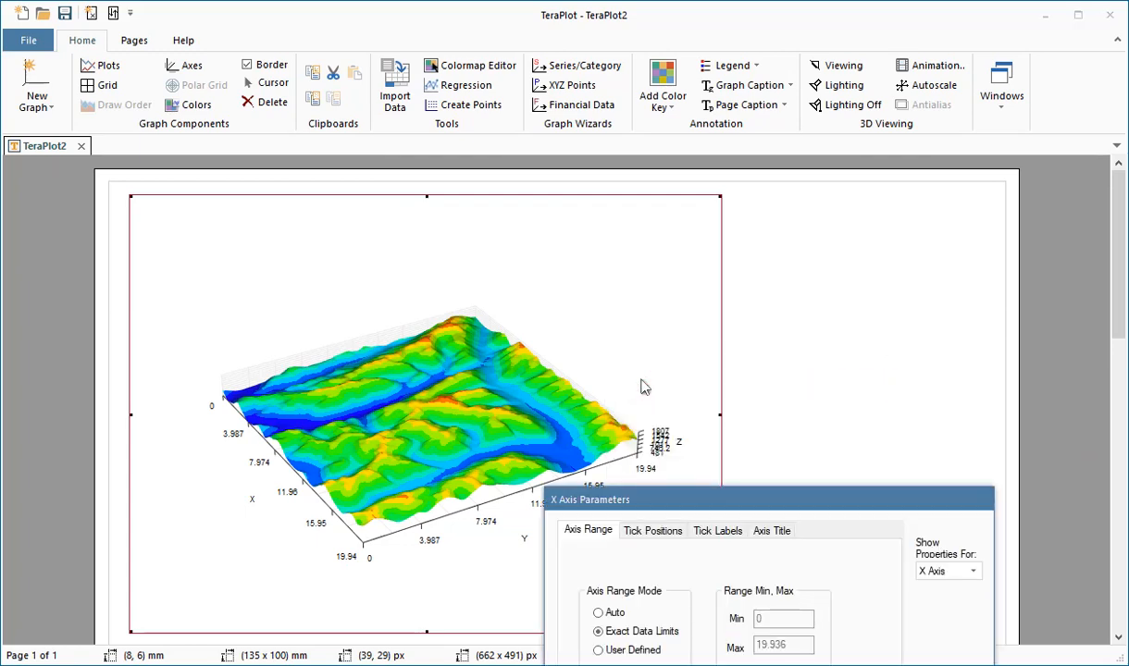
pyautogui.moveTo(772, 231); pyautogui.dragTo(782, 222)
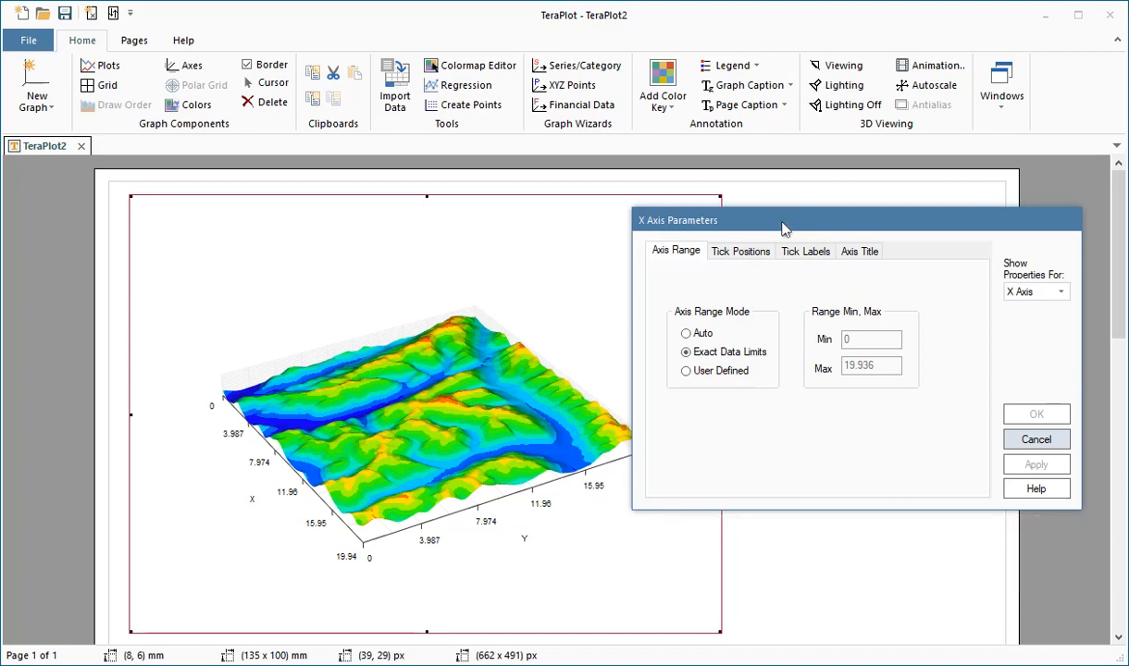
pyautogui.click(686, 334)
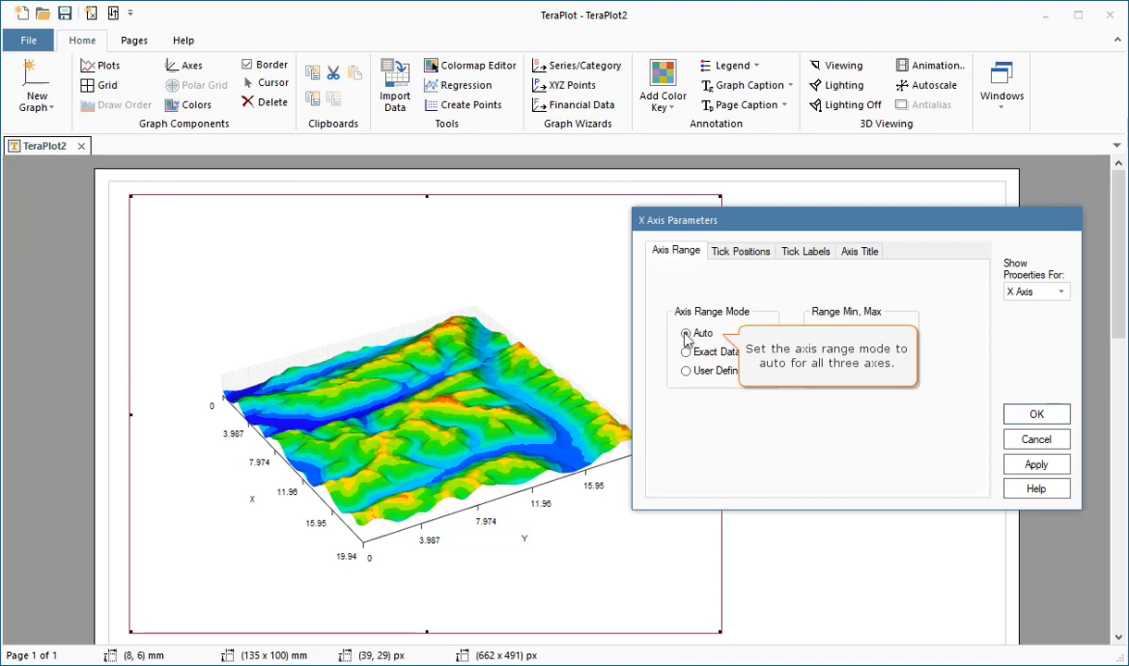
pyautogui.moveTo(742, 221); pyautogui.dragTo(773, 158)
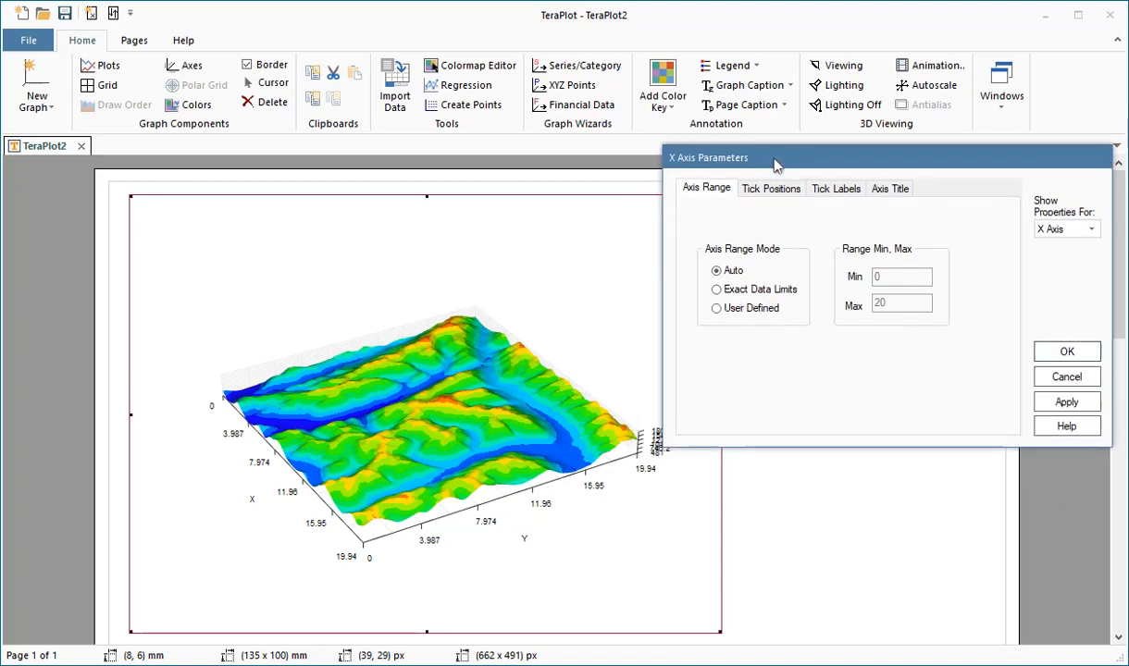
pyautogui.click(1091, 229)
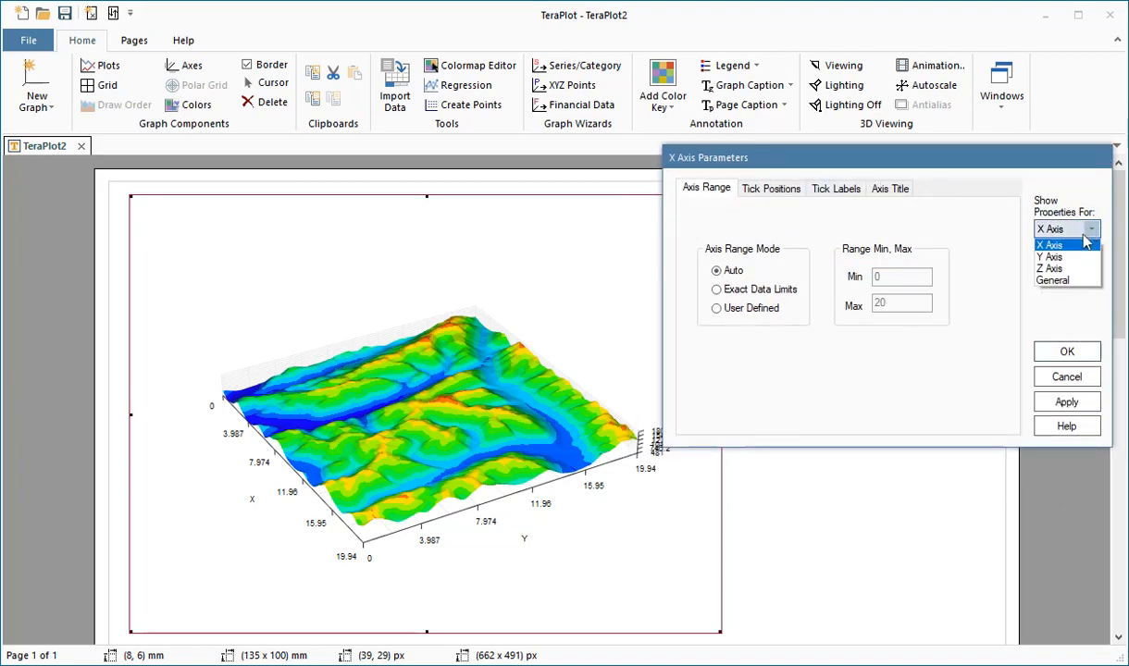
pyautogui.click(1011, 256)
pyautogui.click(717, 270)
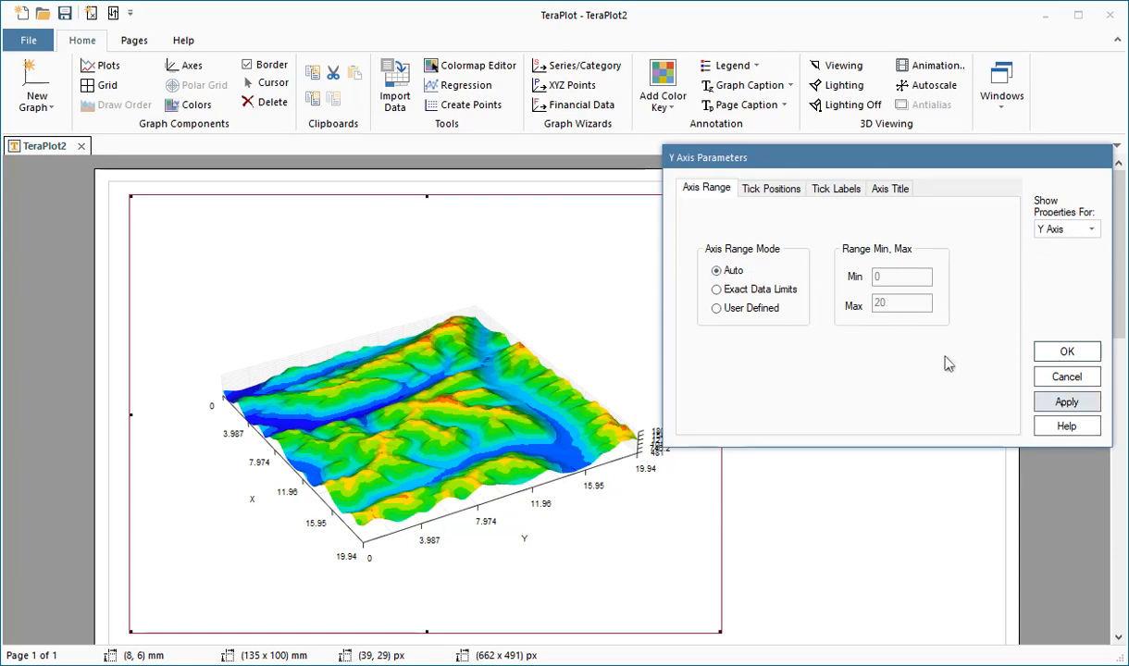
pyautogui.click(1054, 404)
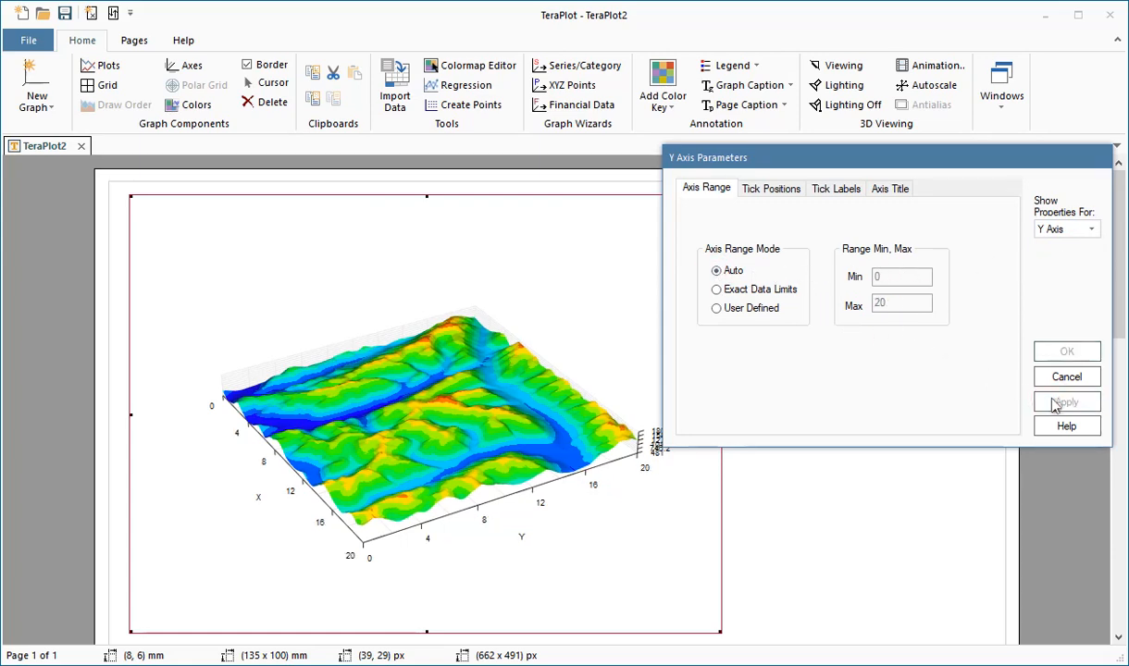
# Set the Z axis range mode to Auto with 2 major tick divisions and apply it
pyautogui.click(1090, 229)
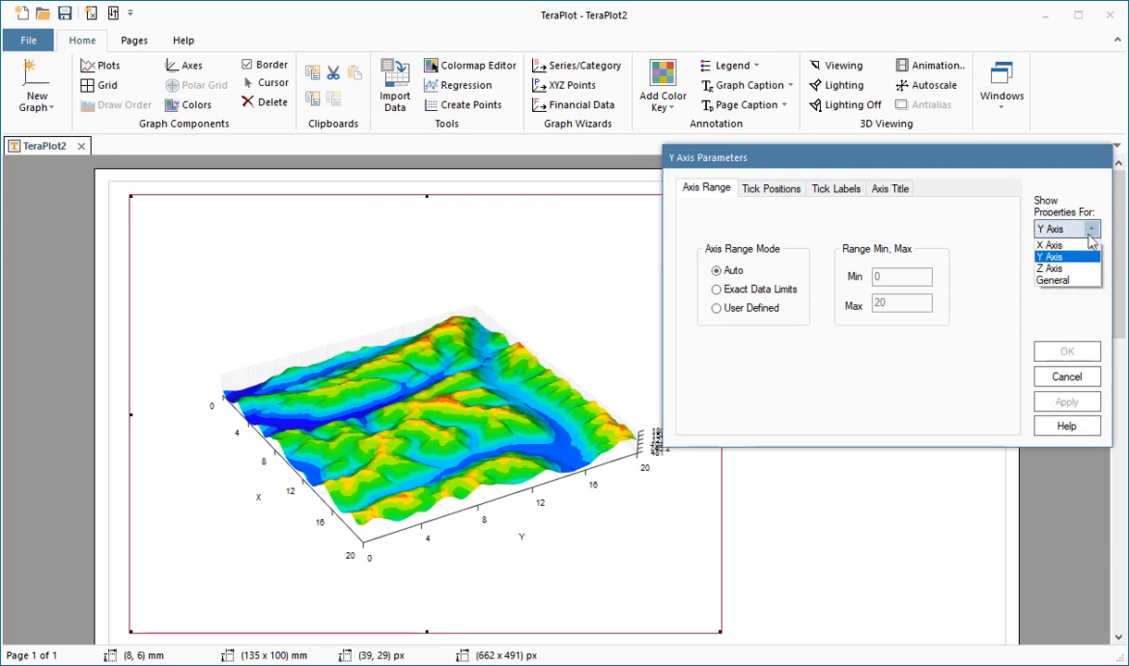
pyautogui.click(1053, 268)
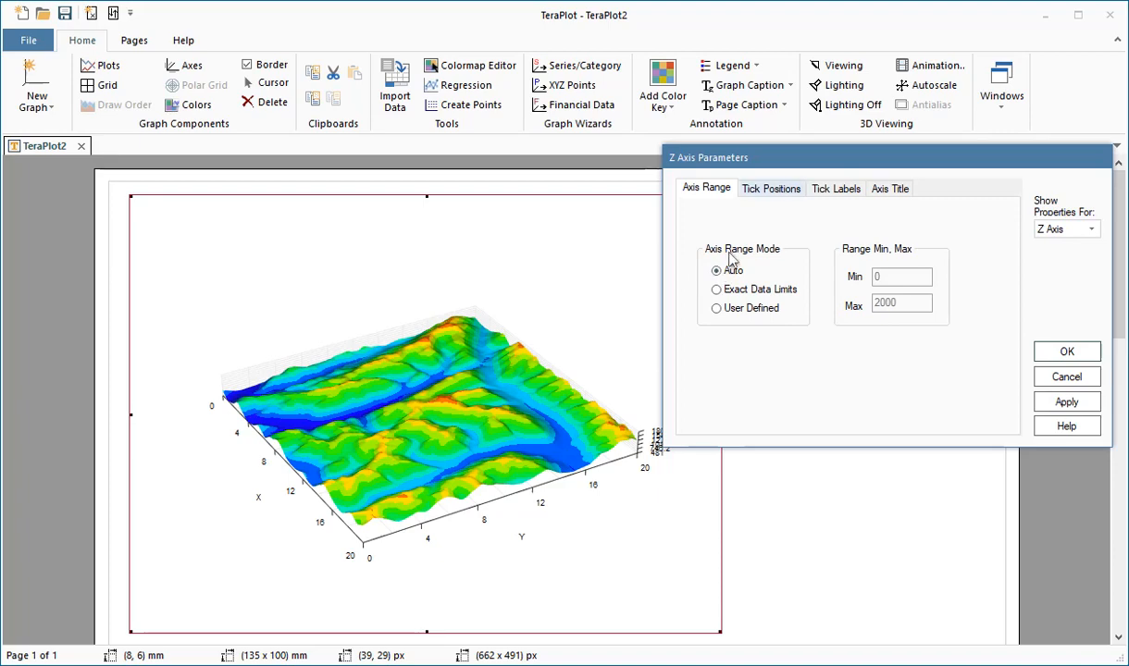
pyautogui.click(773, 187)
pyautogui.doubleClick(847, 333)
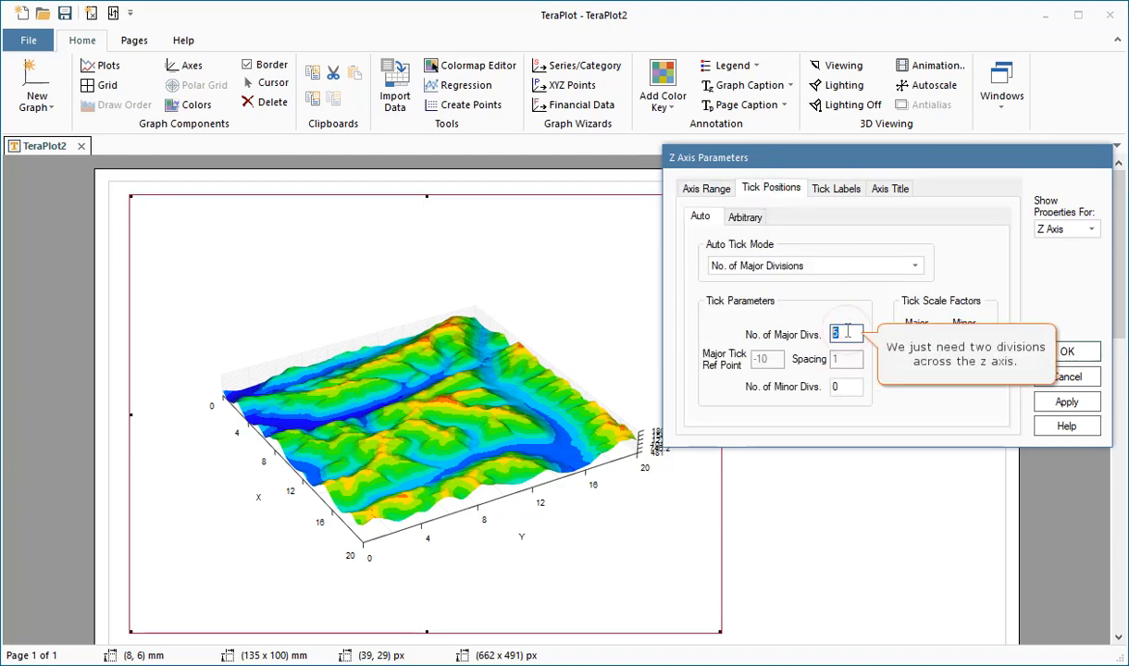
pyautogui.write('2')
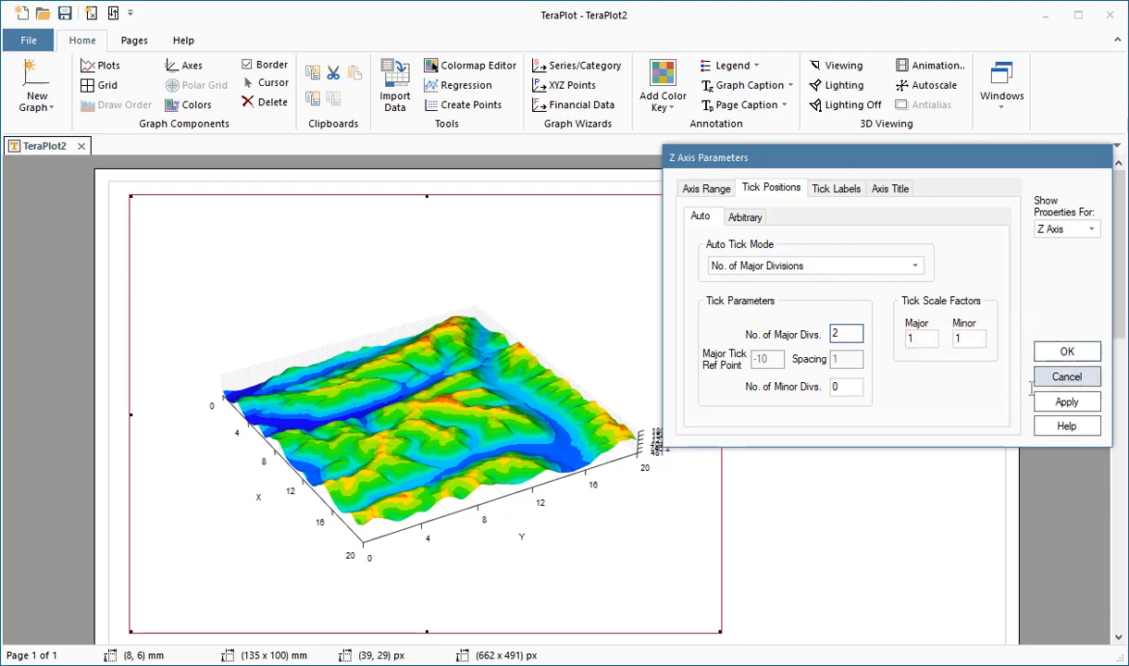
pyautogui.click(1065, 402)
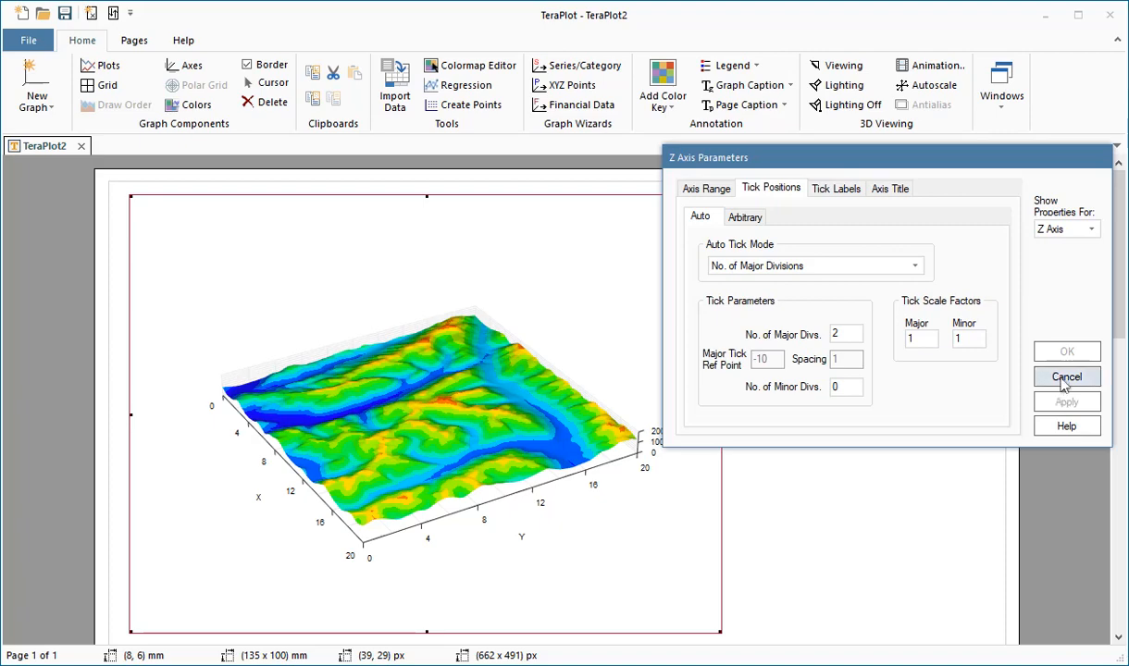
# Review the general parameters common to all three axes and close the axis settings without changing them
pyautogui.click(1092, 230)
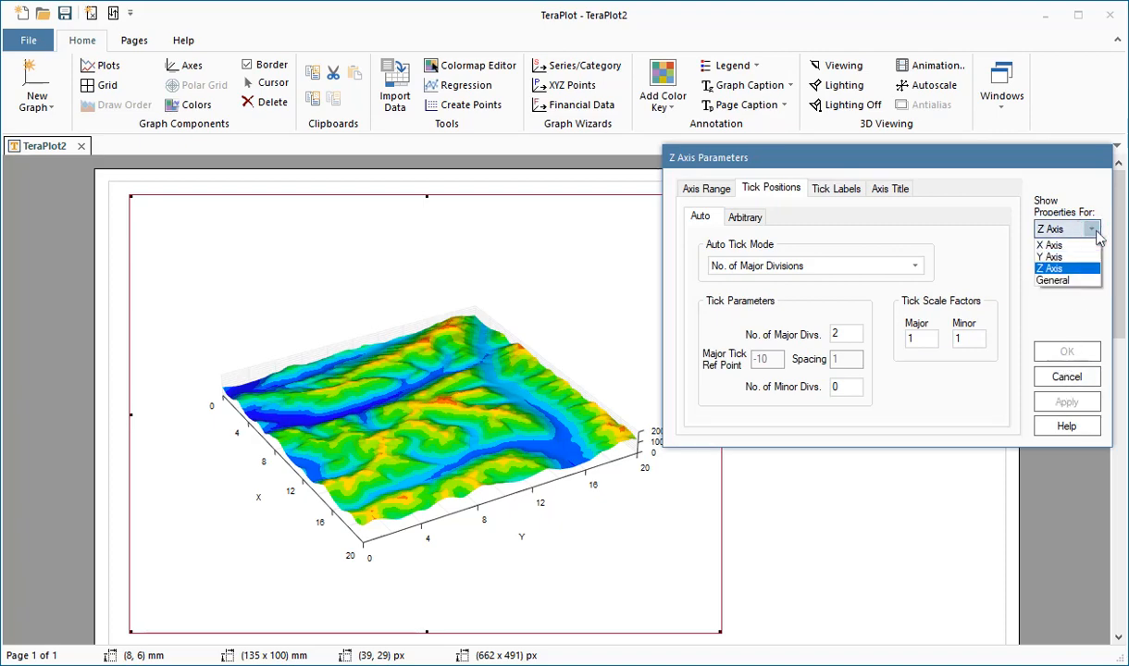
pyautogui.click(1055, 280)
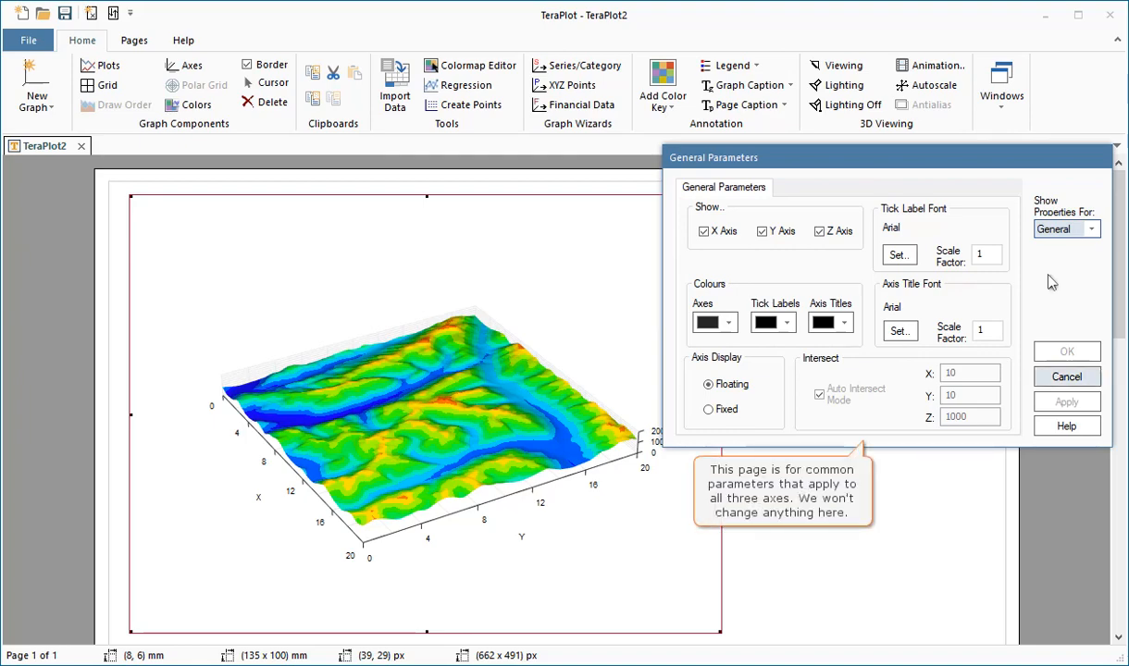
pyautogui.click(1064, 378)
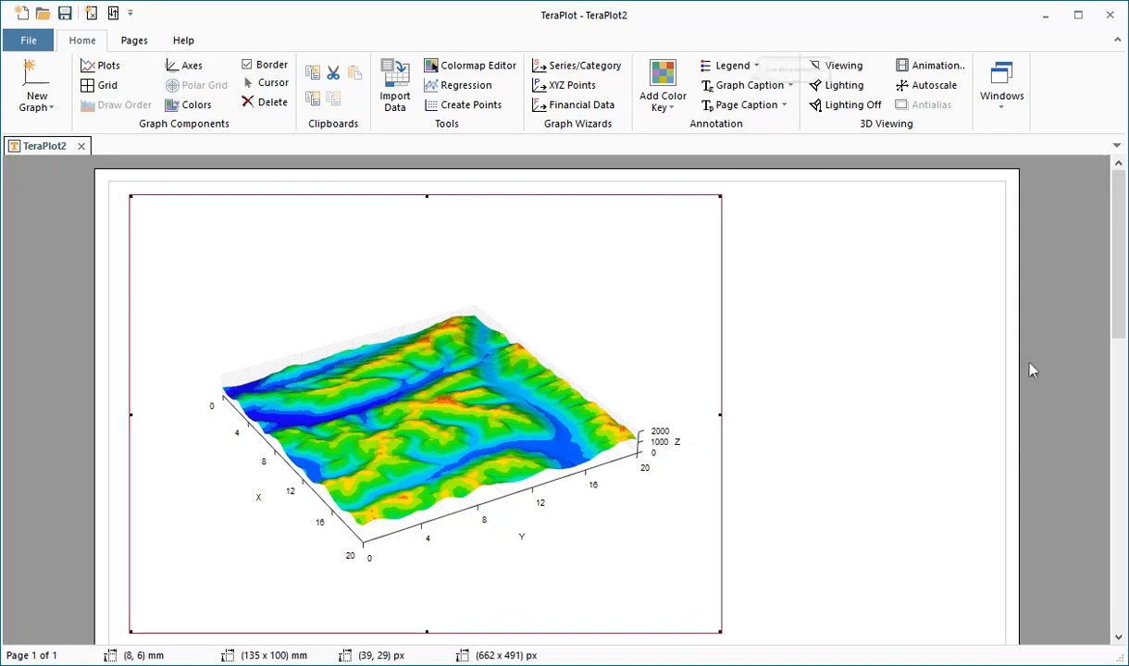
# Create a colour key and place it in the upper-left corner of the graph frame
pyautogui.click(664, 107)
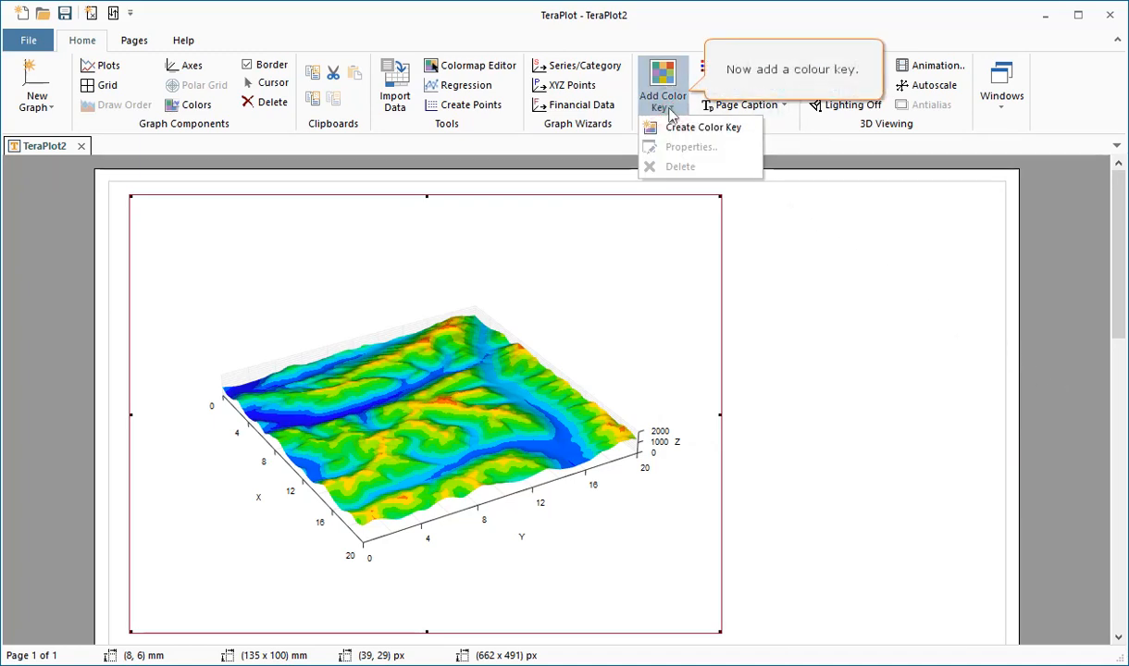
pyautogui.click(652, 129)
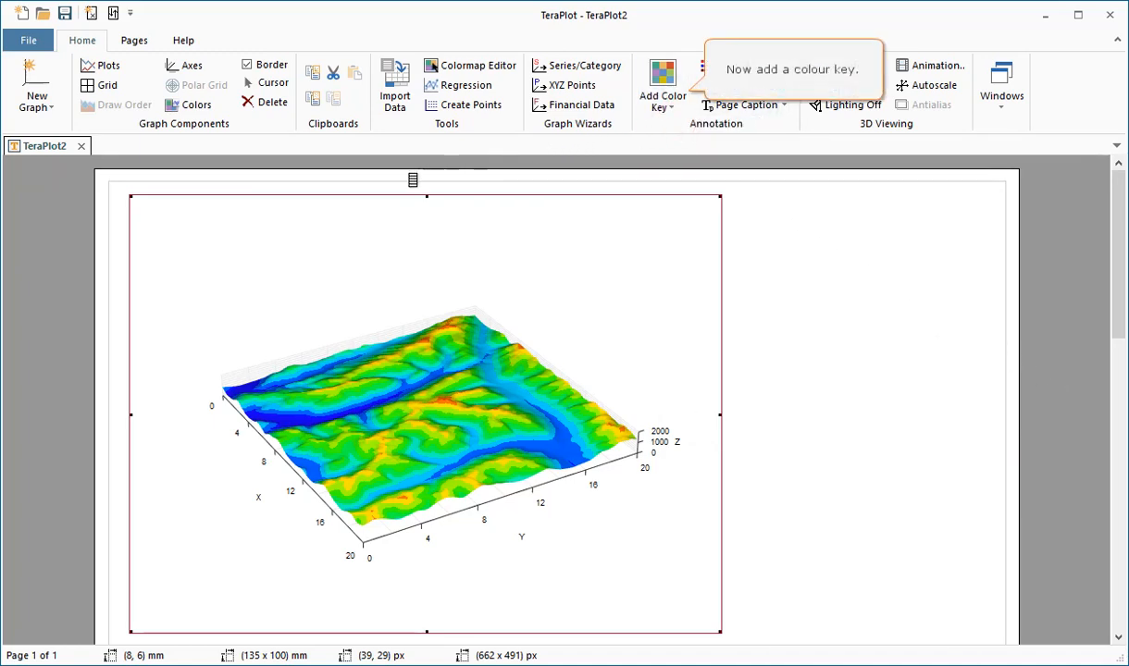
pyautogui.click(169, 225)
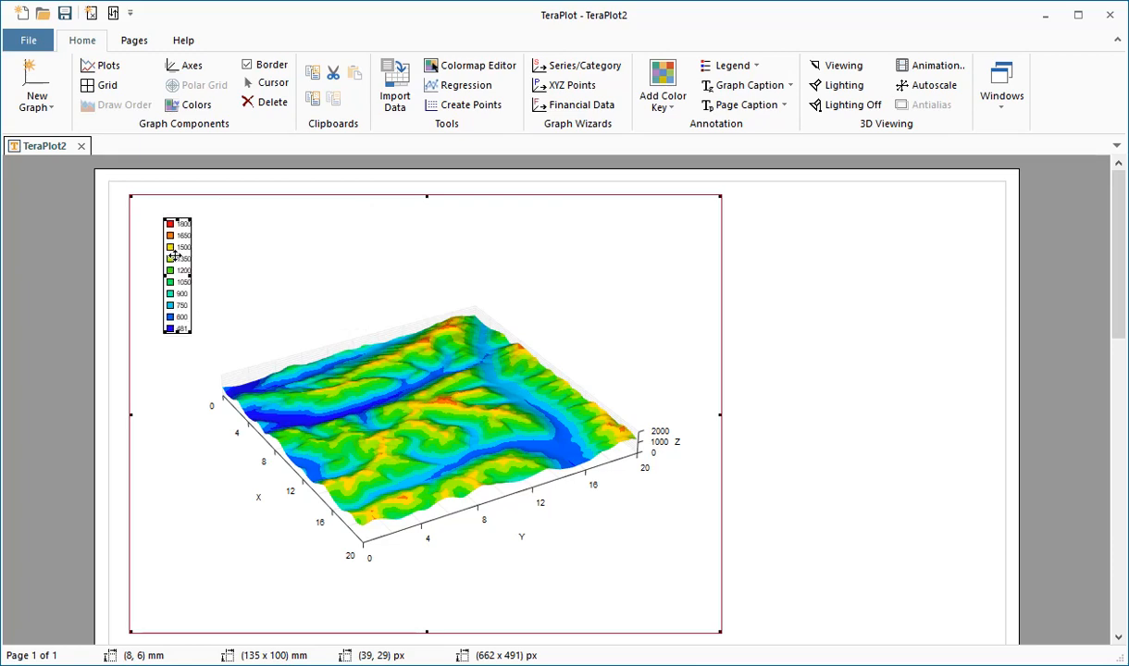
# Enlarge the colour key by setting its font scale factor to 1.2, apply it and close its properties
pyautogui.rightClick(179, 260)
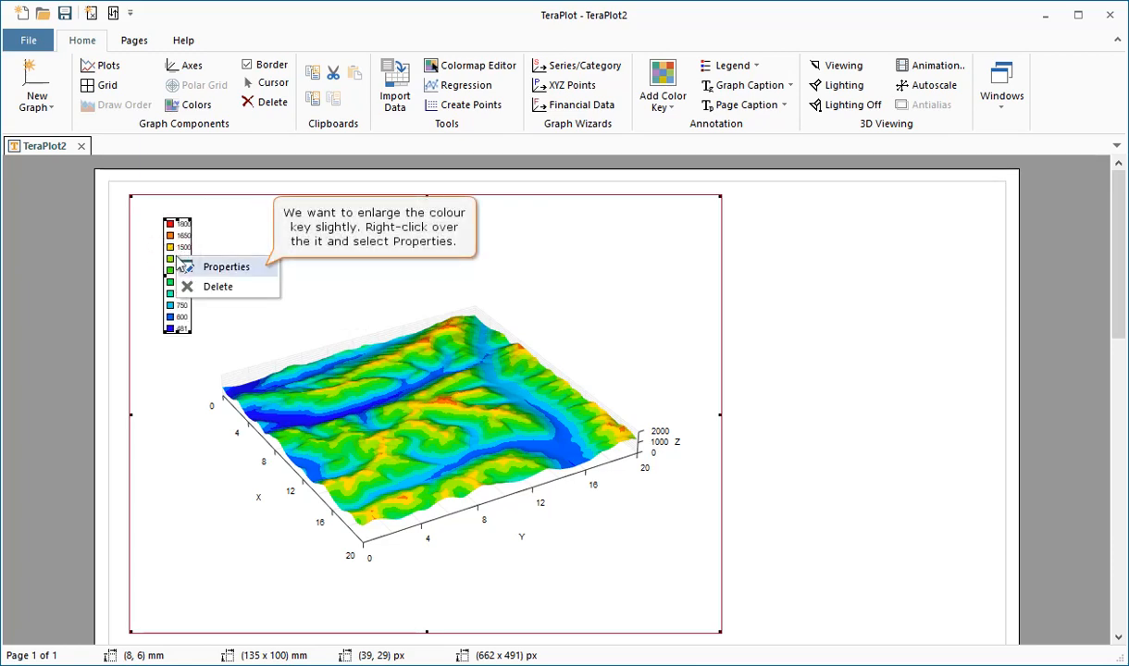
pyautogui.click(182, 265)
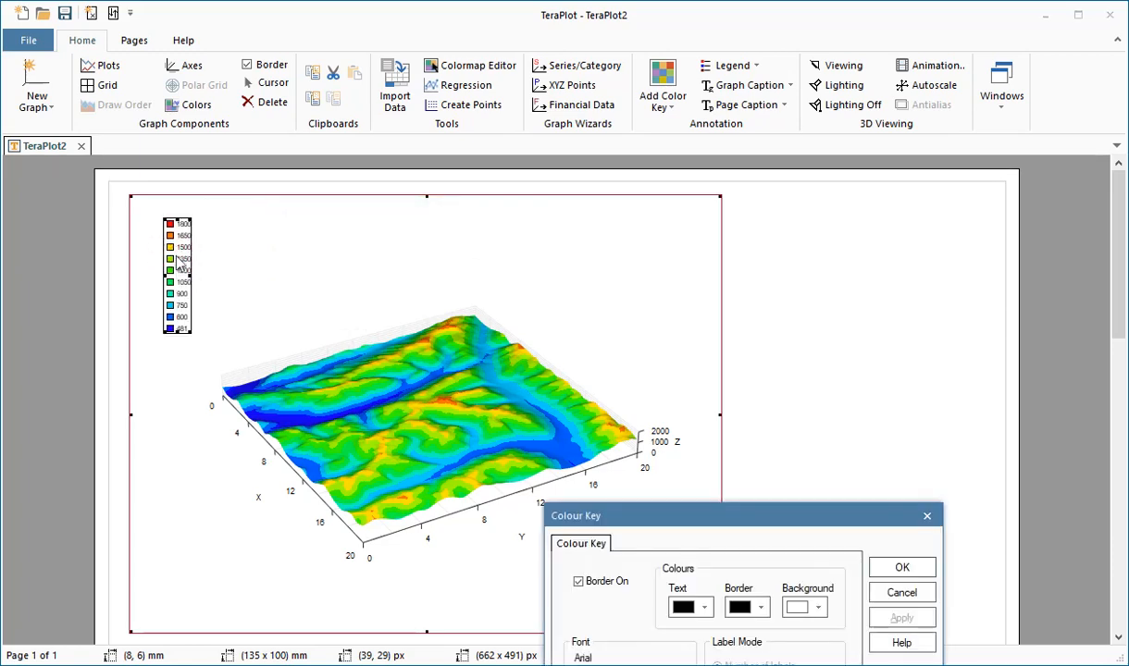
pyautogui.moveTo(652, 515); pyautogui.dragTo(718, 238)
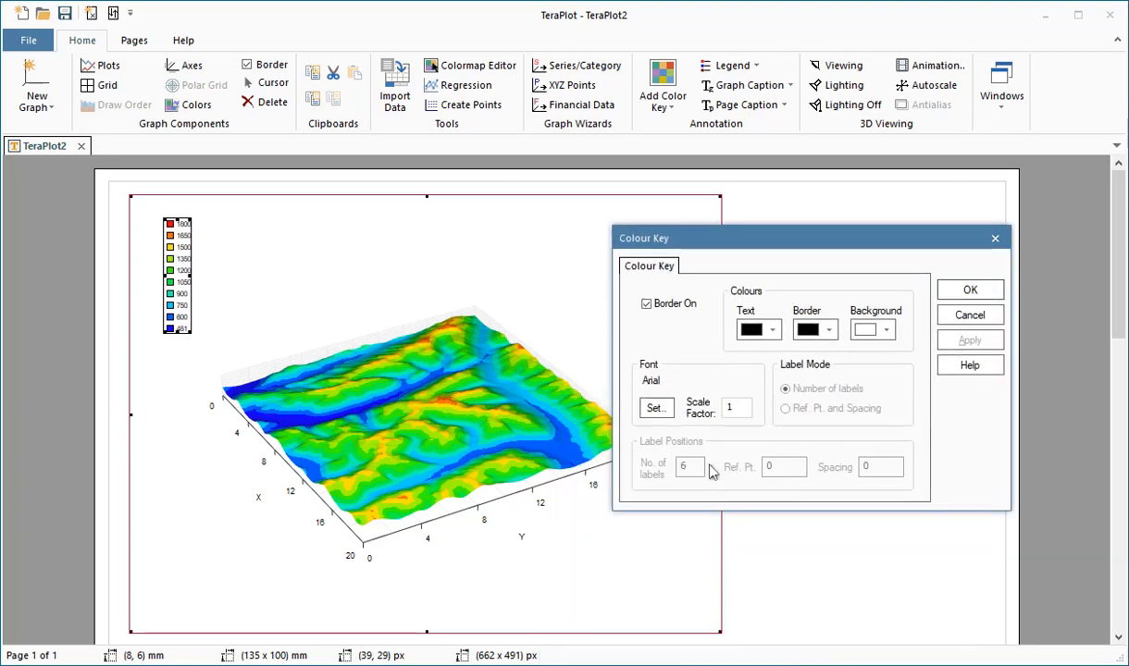
pyautogui.click(744, 408)
pyautogui.write('.2')
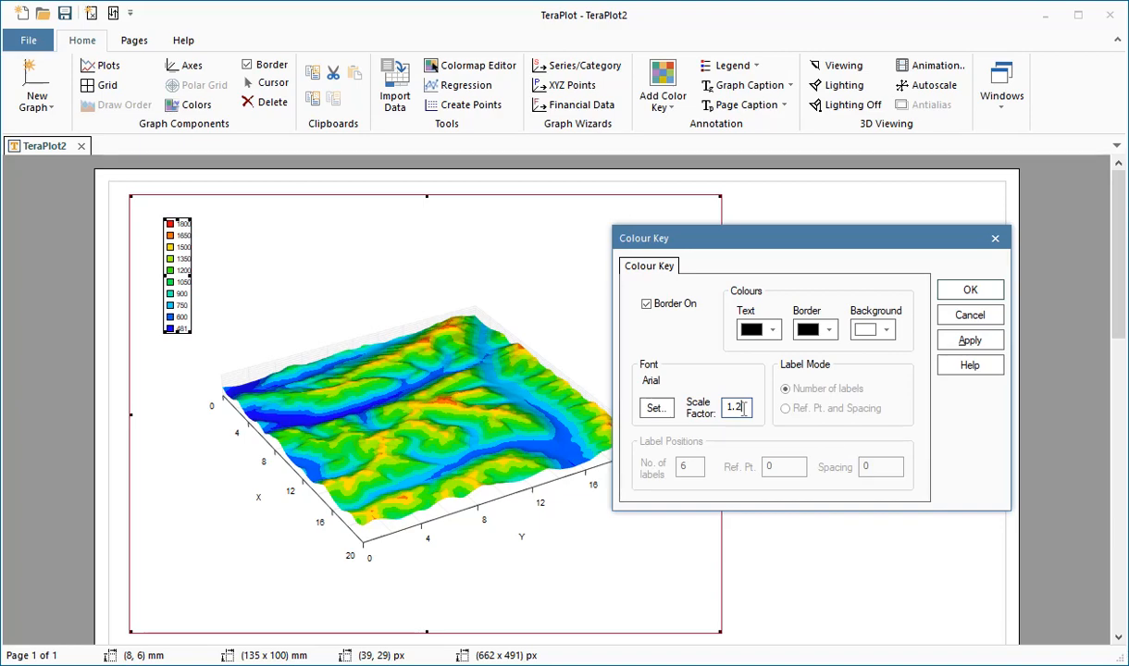
pyautogui.click(970, 341)
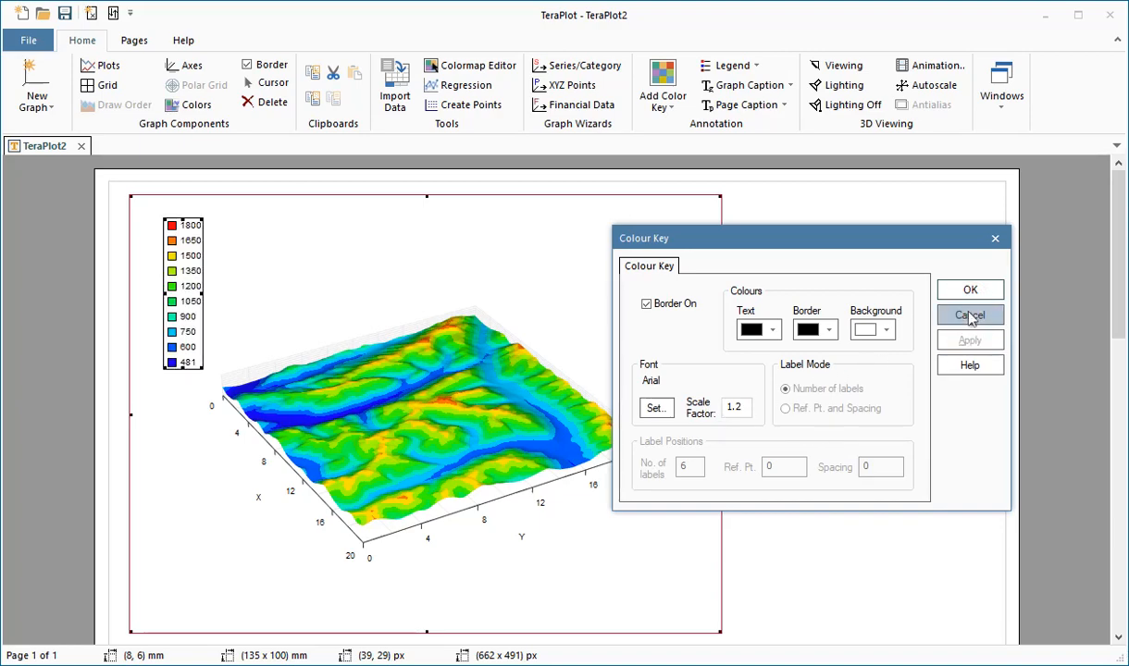
pyautogui.click(970, 315)
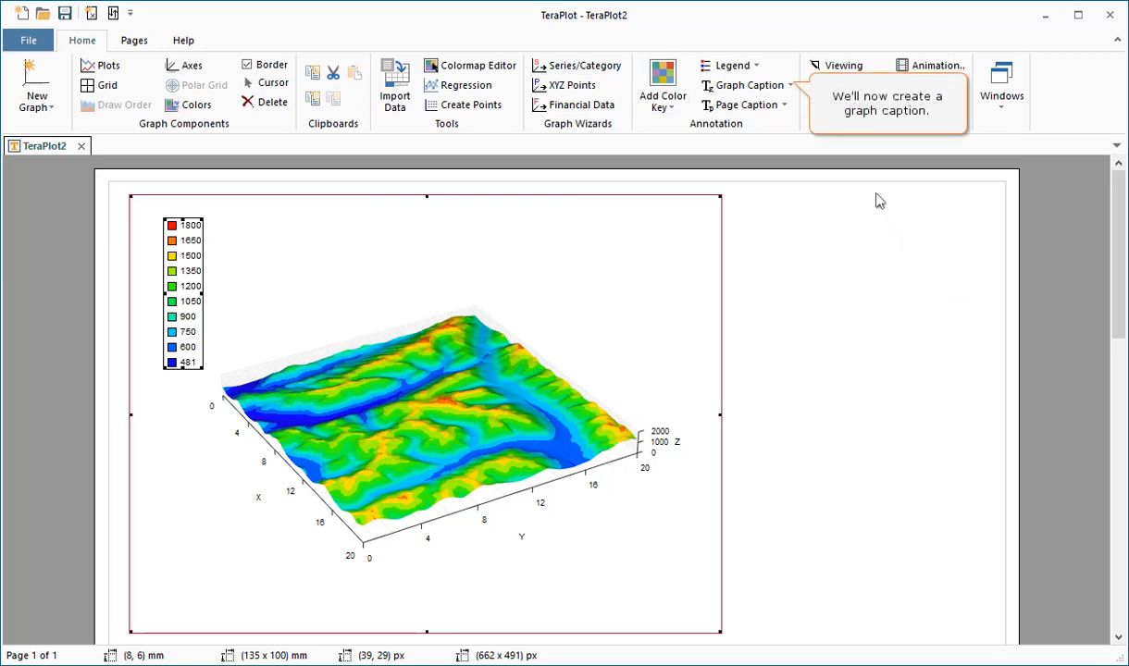
# Create a graph caption and place it above the surface plot, near the top centre of the graph frame
pyautogui.click(789, 86)
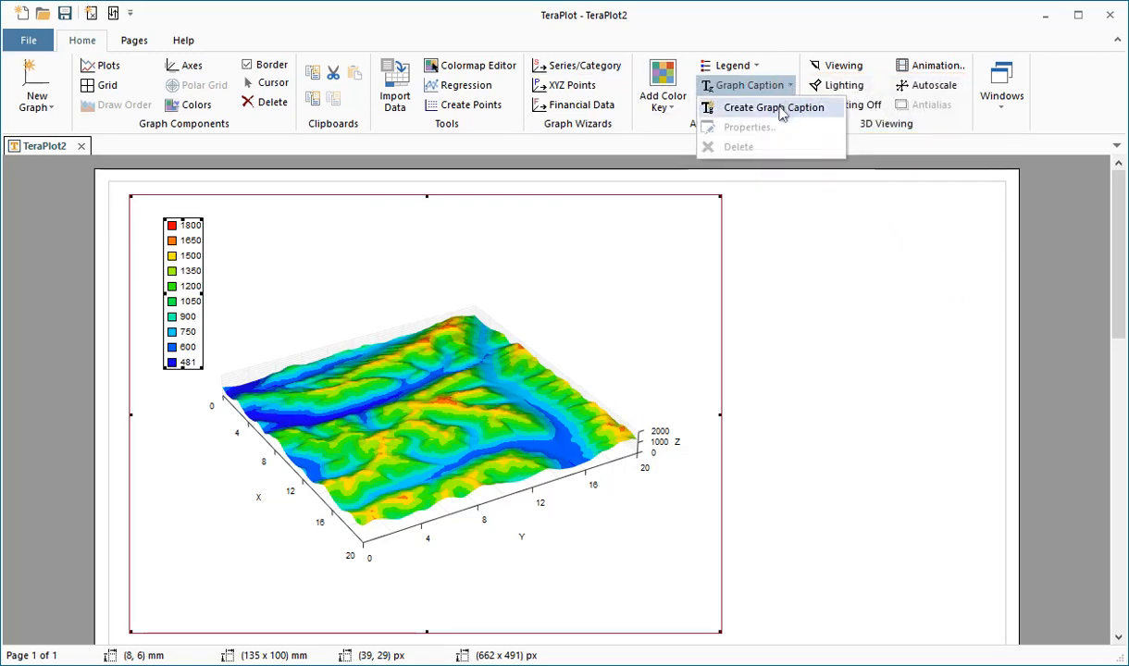
pyautogui.click(779, 109)
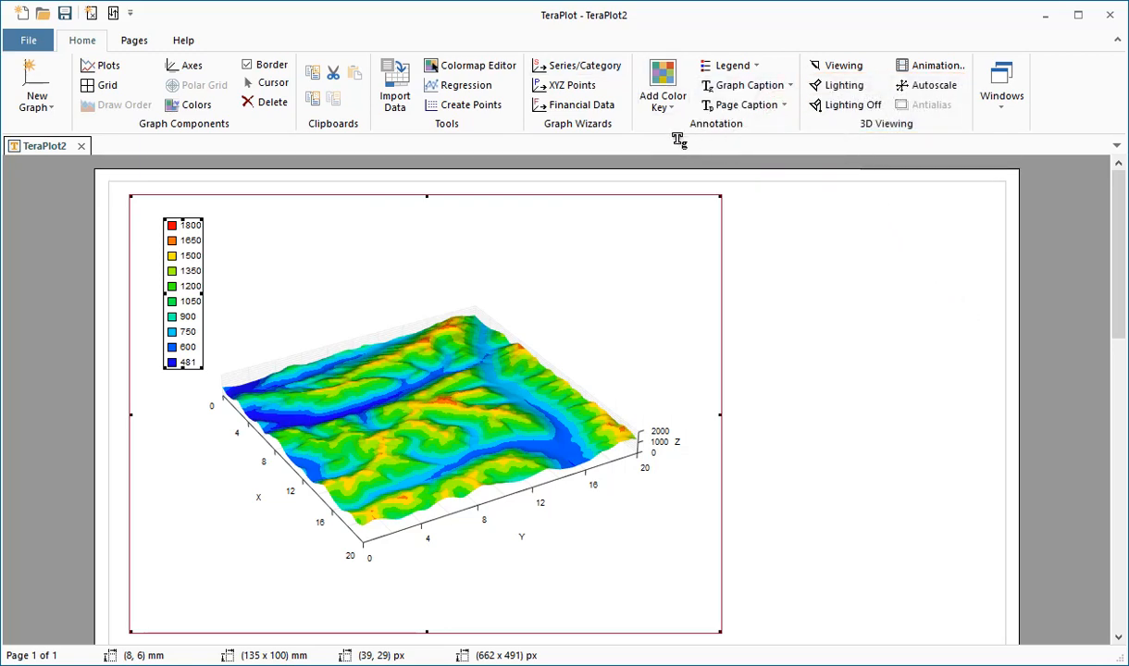
pyautogui.click(372, 215)
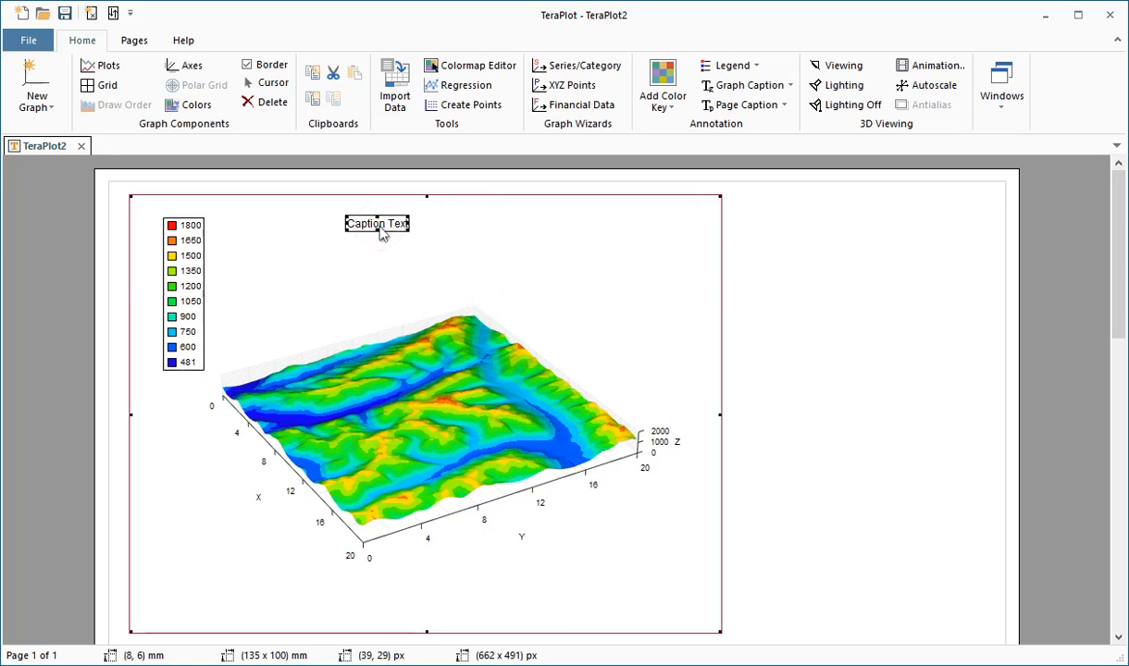
# Change the text of the graph caption above the surface plot to "Tabular Surface Plot" in its properties
pyautogui.rightClick(383, 233)
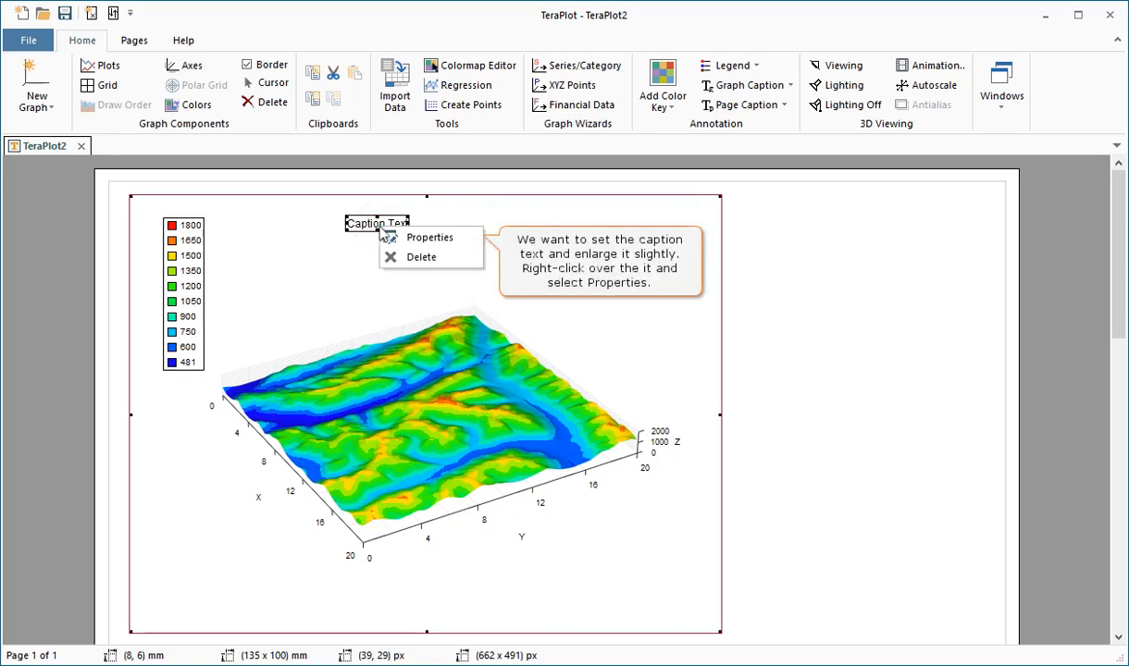
pyautogui.click(430, 240)
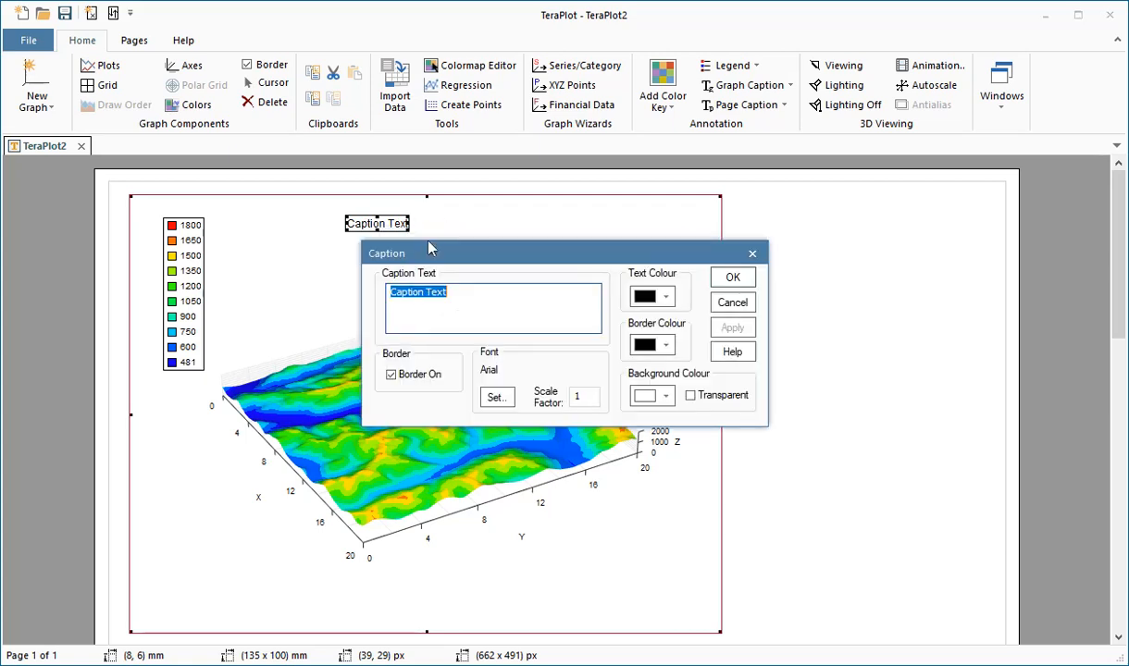
pyautogui.moveTo(429, 248); pyautogui.dragTo(651, 183)
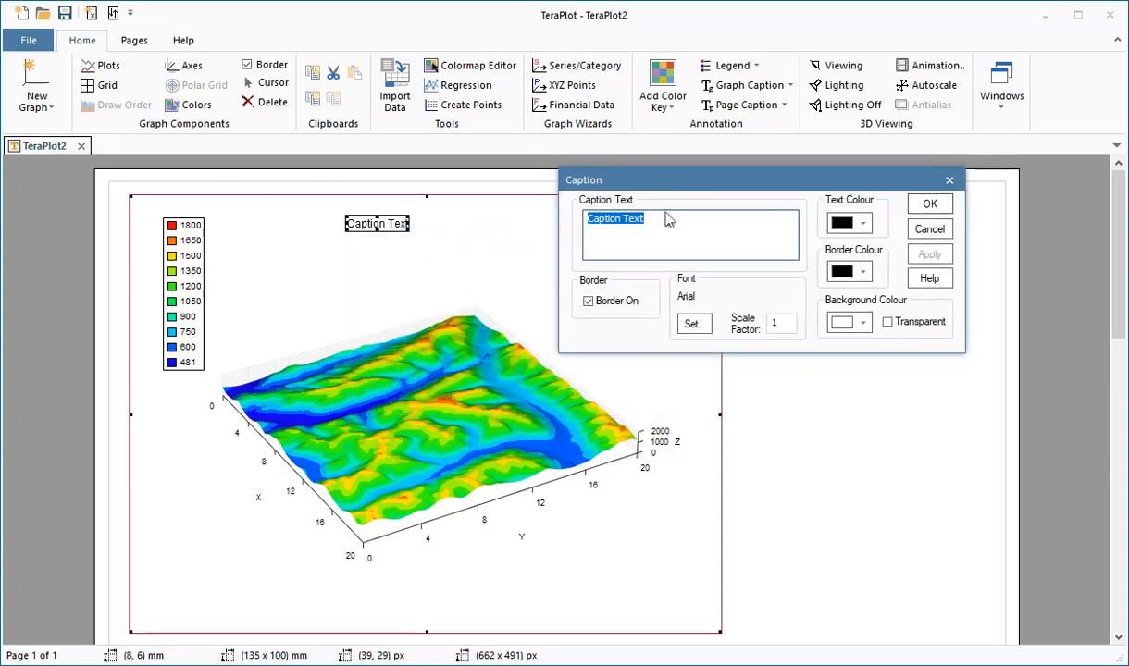
pyautogui.write('Tabula')
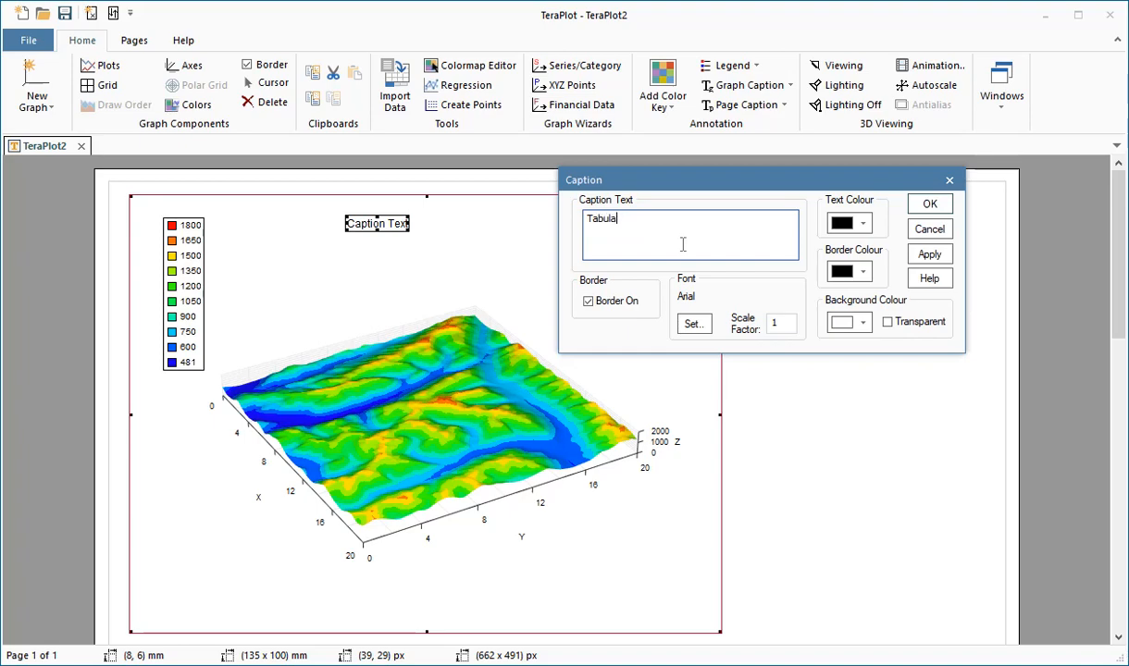
pyautogui.write('r Surface Plot')
# Enlarge the caption by setting its font scale factor to 1.3, apply it and close its properties
pyautogui.click(779, 320)
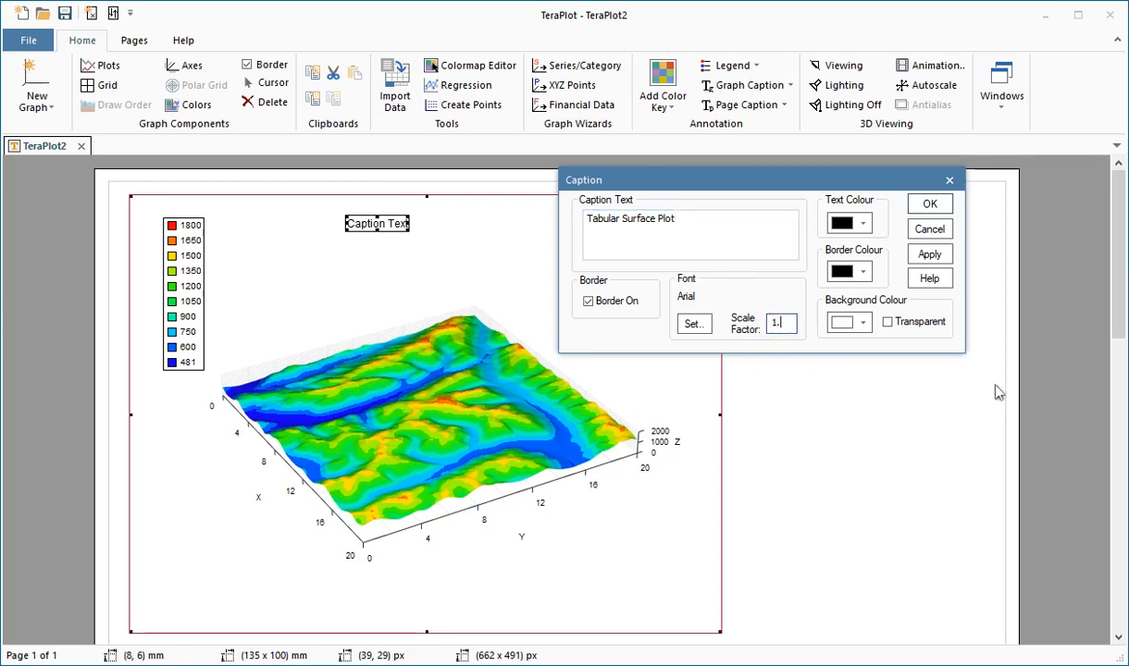
pyautogui.write('.2')
pyautogui.press('BackSpace')
pyautogui.write('3')
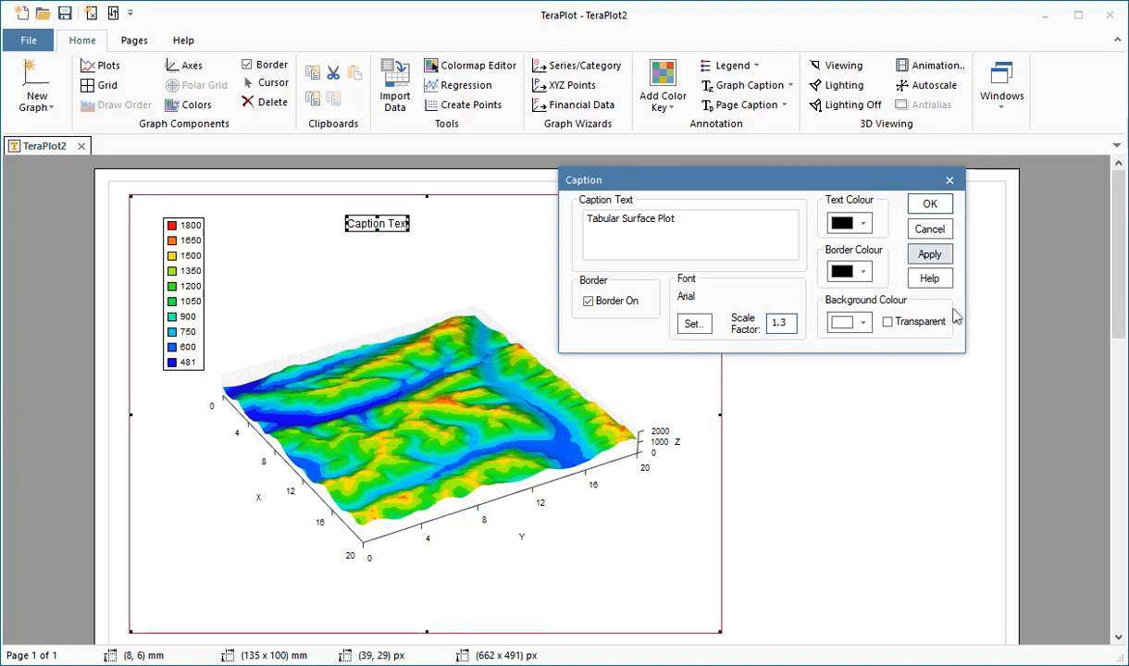
pyautogui.click(930, 259)
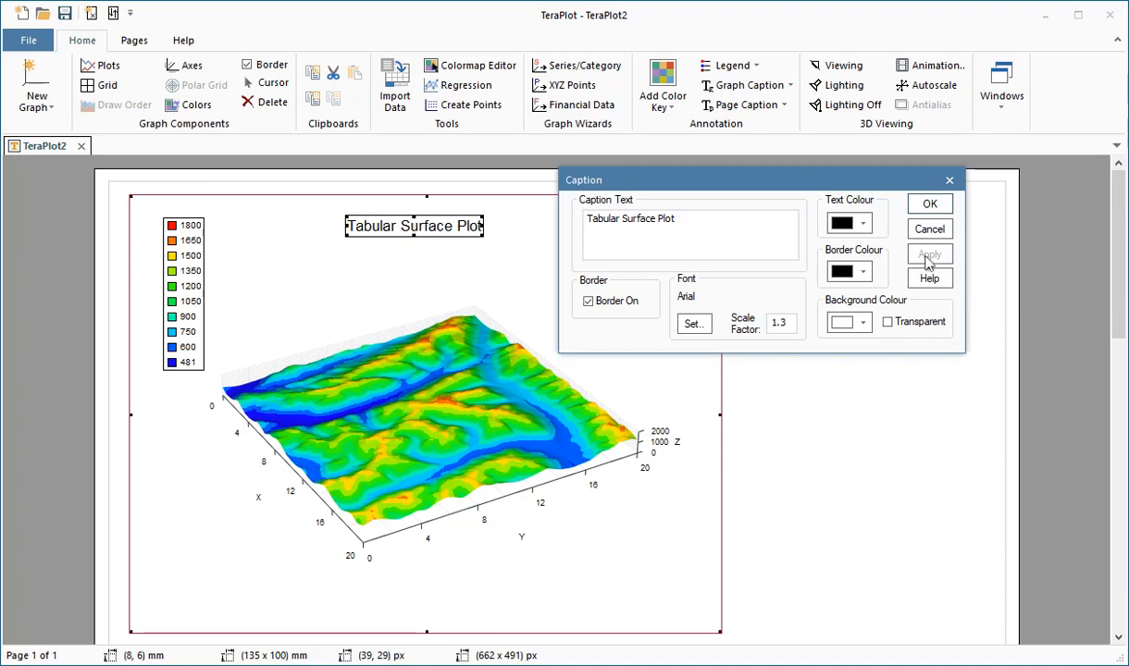
pyautogui.click(930, 230)
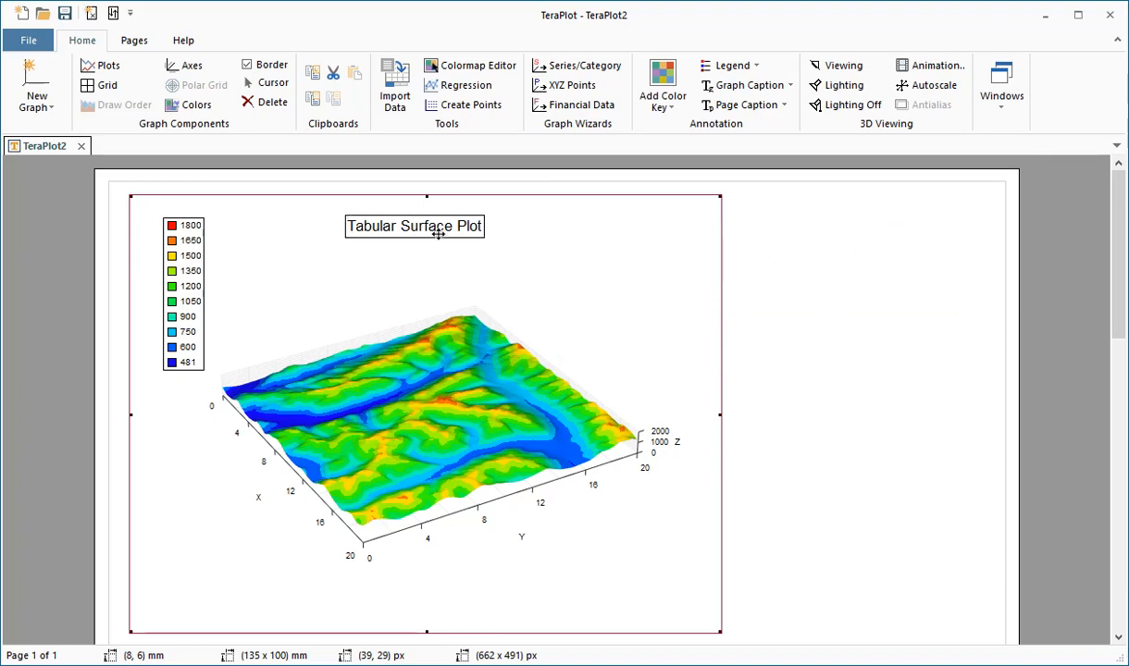
# Move the caption slightly right and up within the graph frame, and shift the colour key slightly left and down
pyautogui.moveTo(418, 224); pyautogui.dragTo(446, 217)
pyautogui.moveTo(199, 266); pyautogui.dragTo(183, 289)
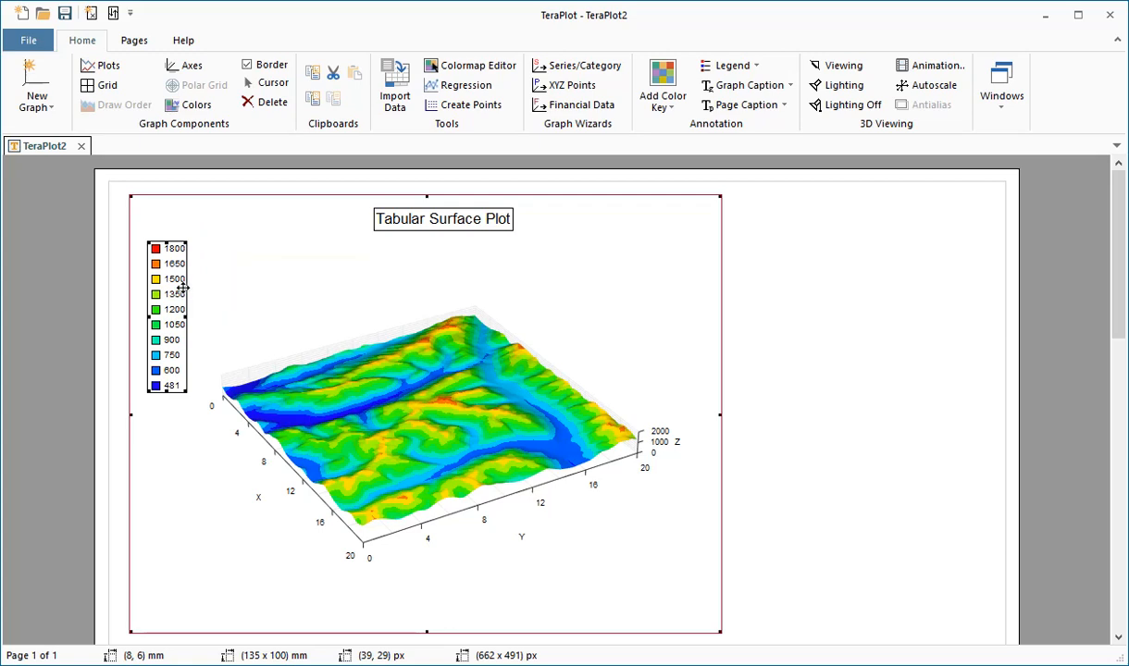
pyautogui.click(254, 281)
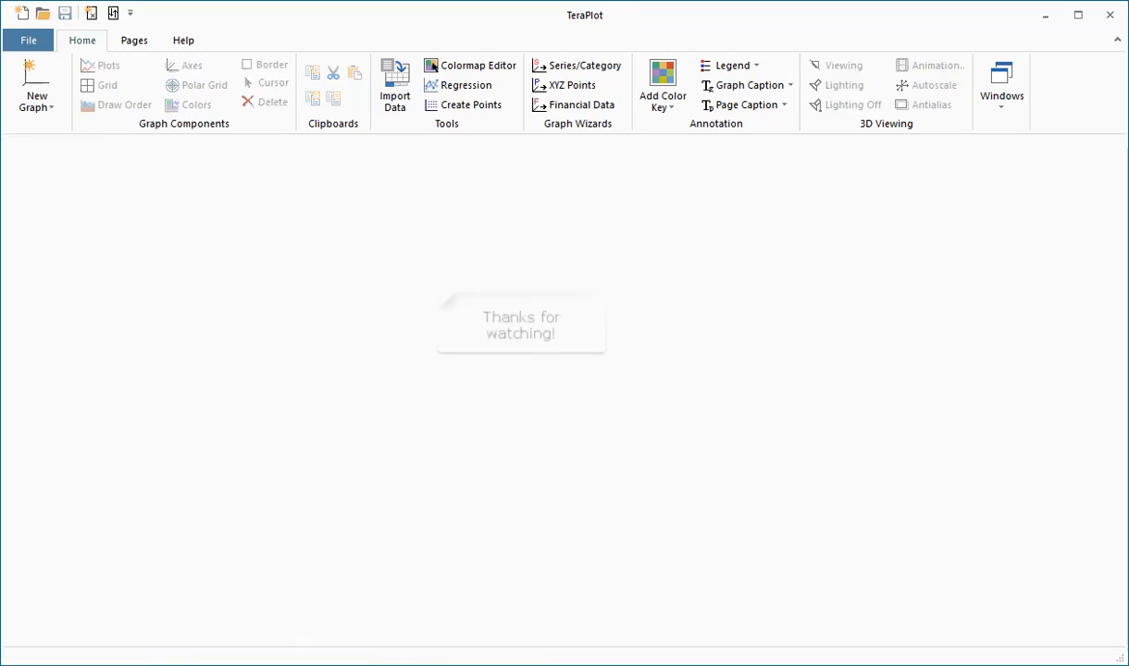